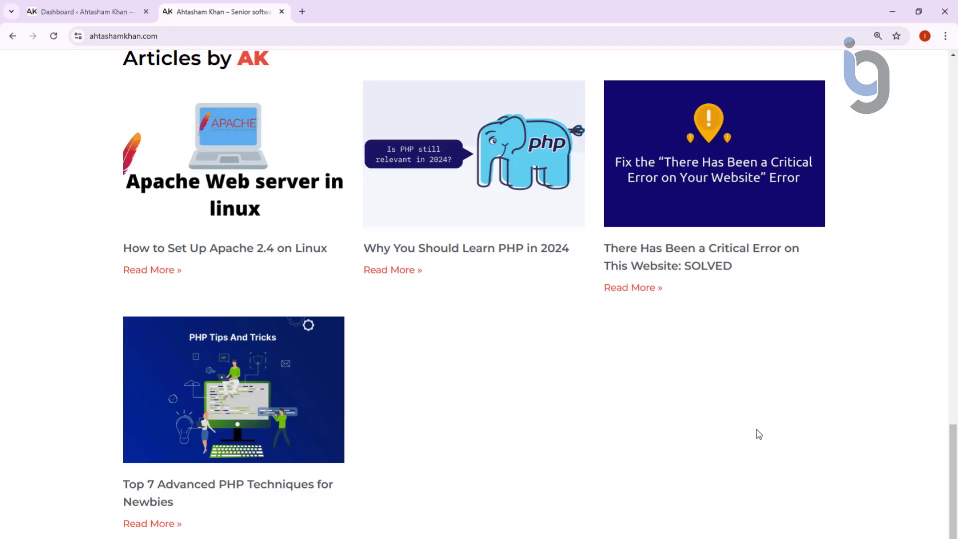
# Step: Search for new plugins with the keyword "sitemap" in the site's WordPress admin
pyautogui.scroll(15, 758, 434)
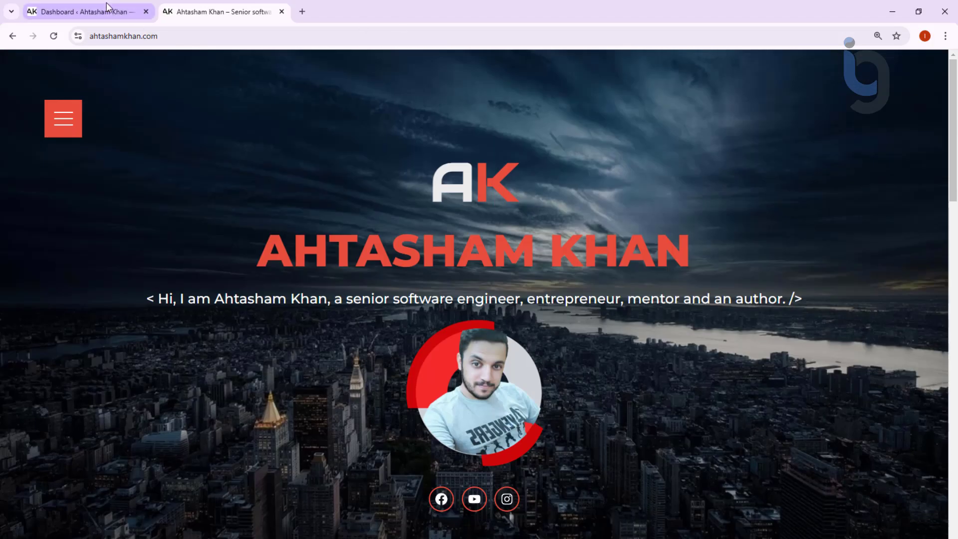
pyautogui.click(106, 2)
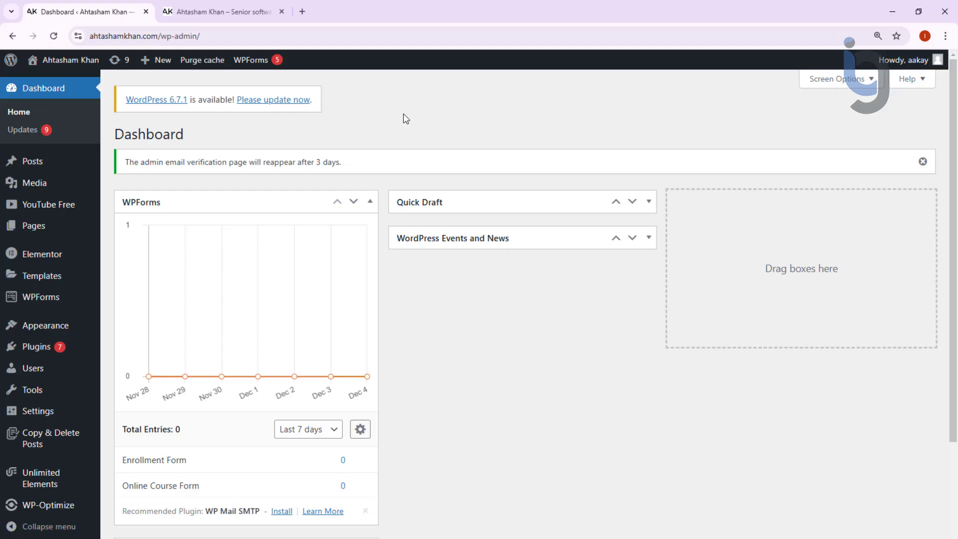
pyautogui.moveTo(38, 351)
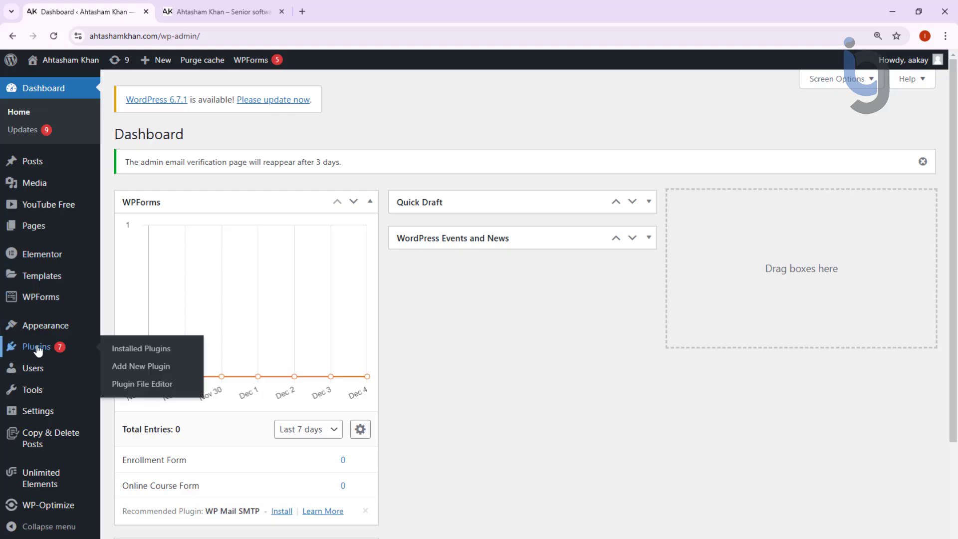
pyautogui.click(162, 372)
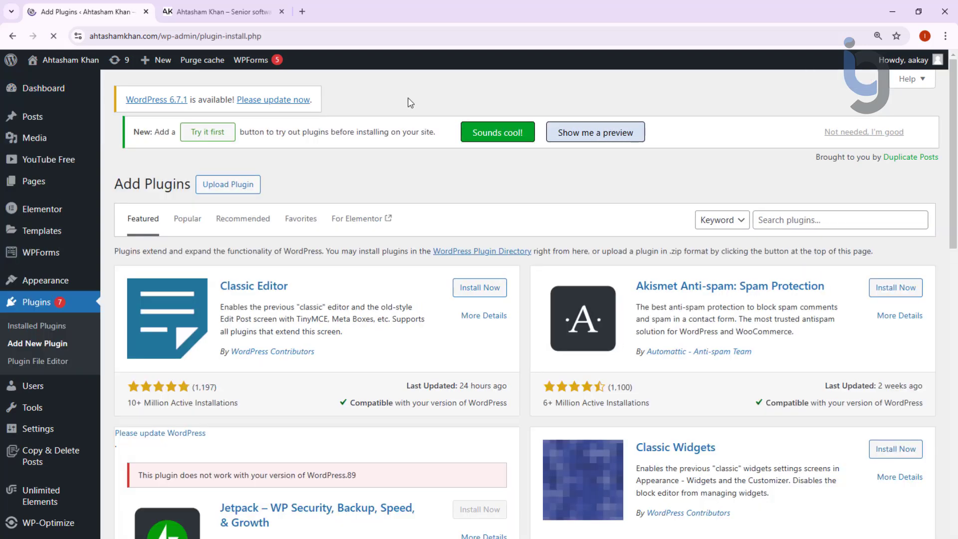
pyautogui.click(776, 215)
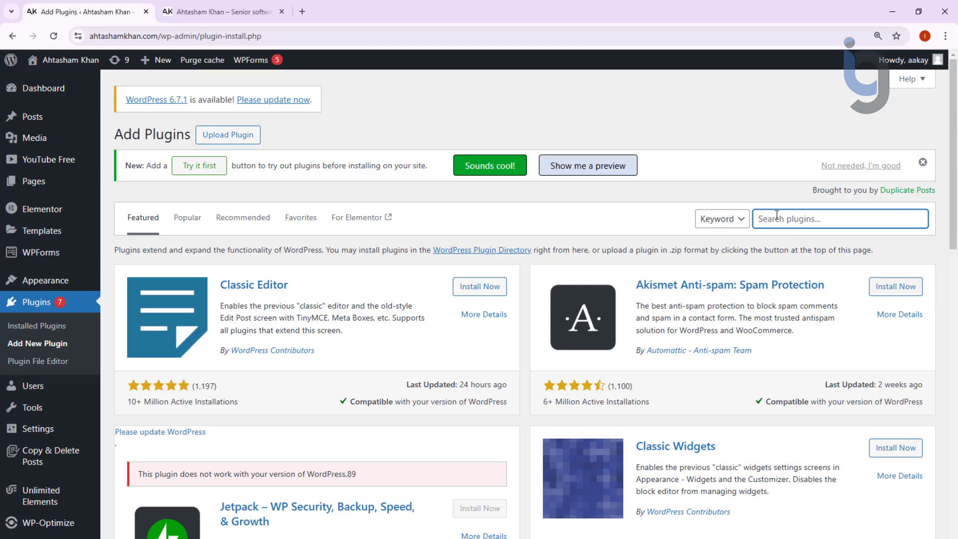
pyautogui.write('sitemap')
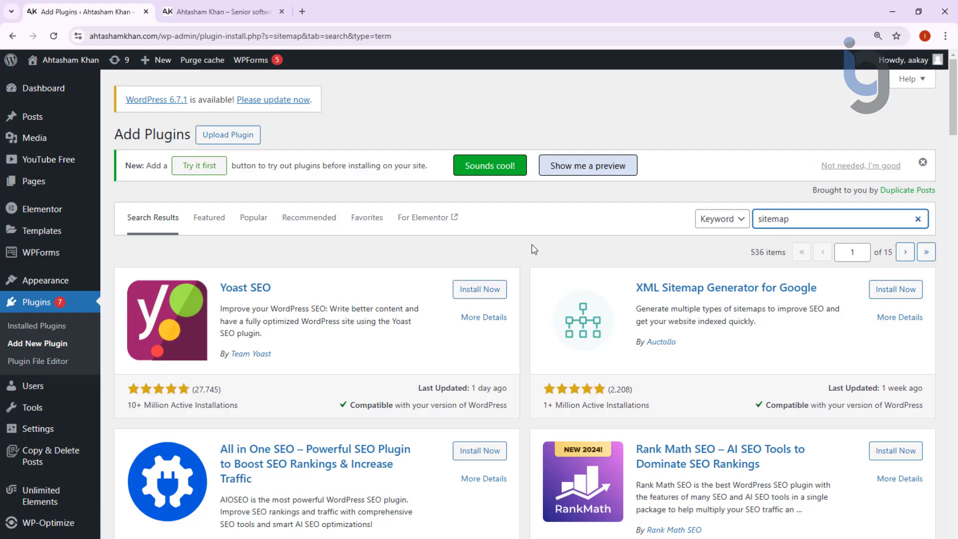
# Step: Install and activate the Yoast SEO plugin from the sitemap search results
pyautogui.moveTo(635, 287); pyautogui.dragTo(801, 312)
pyautogui.click(798, 321)
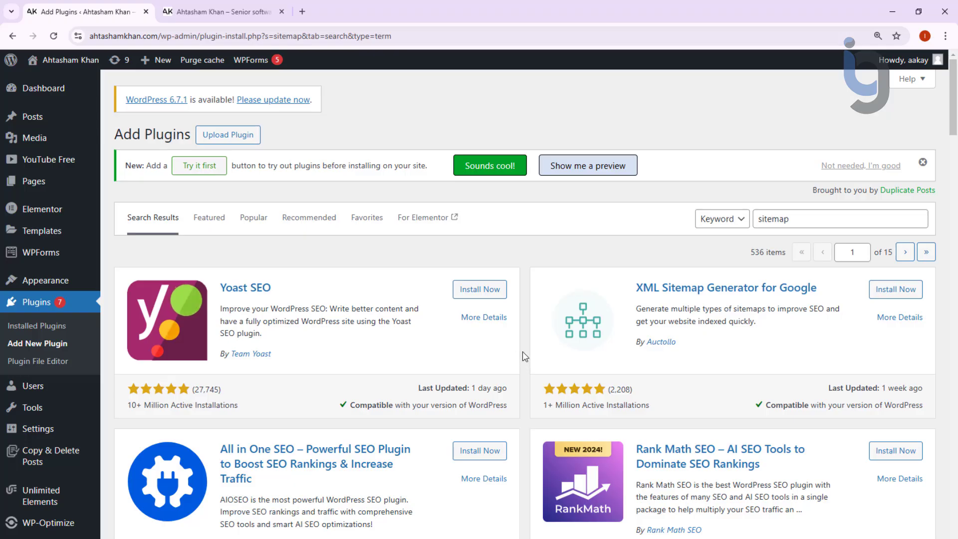
pyautogui.moveTo(272, 291); pyautogui.dragTo(220, 295)
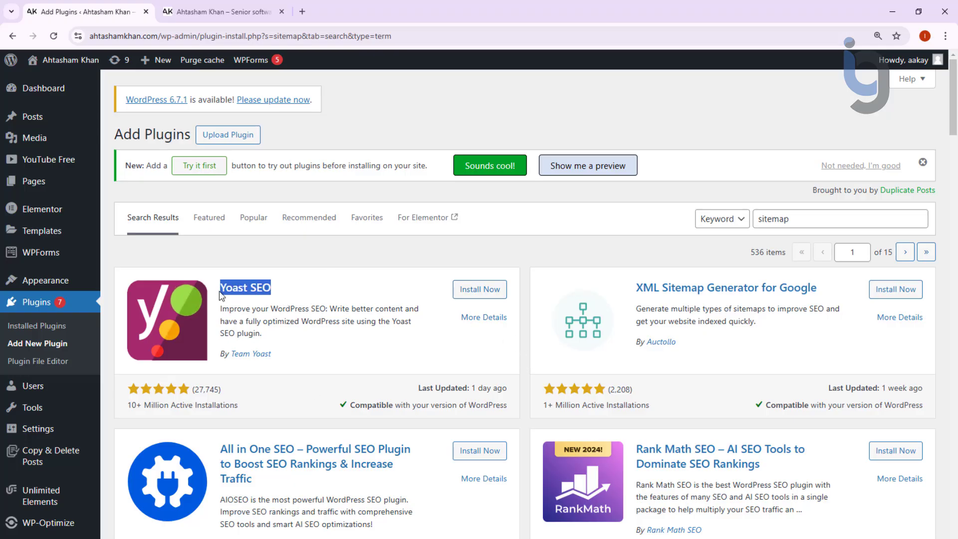
pyautogui.click(360, 253)
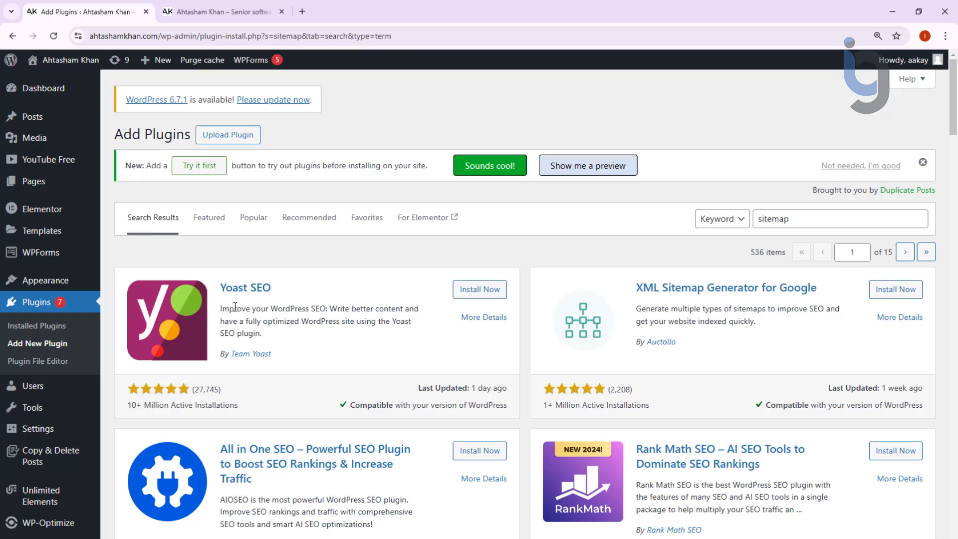
pyautogui.moveTo(630, 287); pyautogui.dragTo(812, 300)
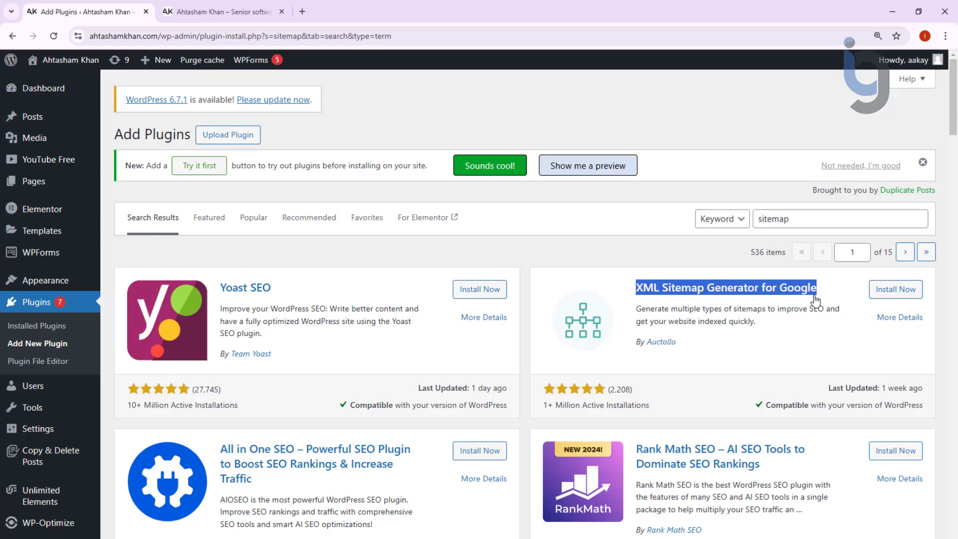
pyautogui.click(557, 237)
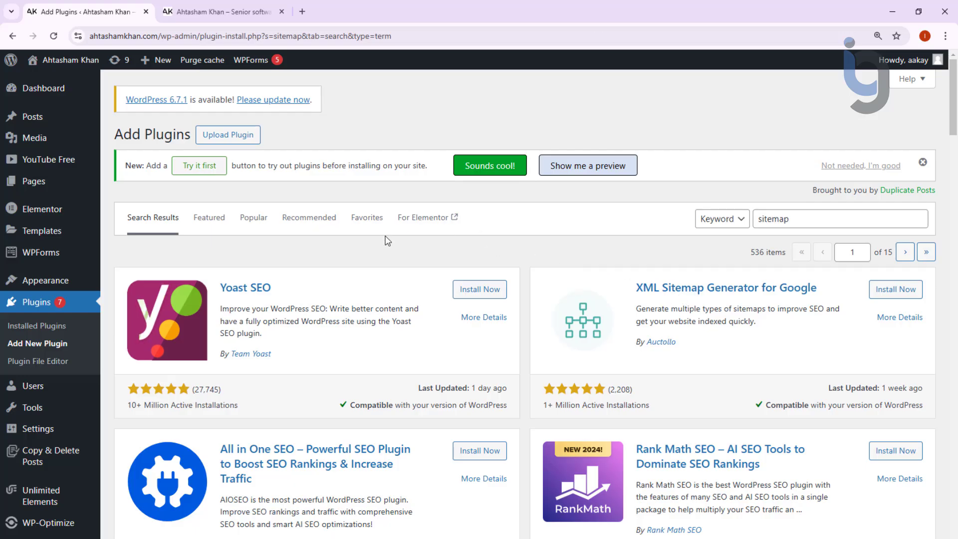
pyautogui.click(485, 291)
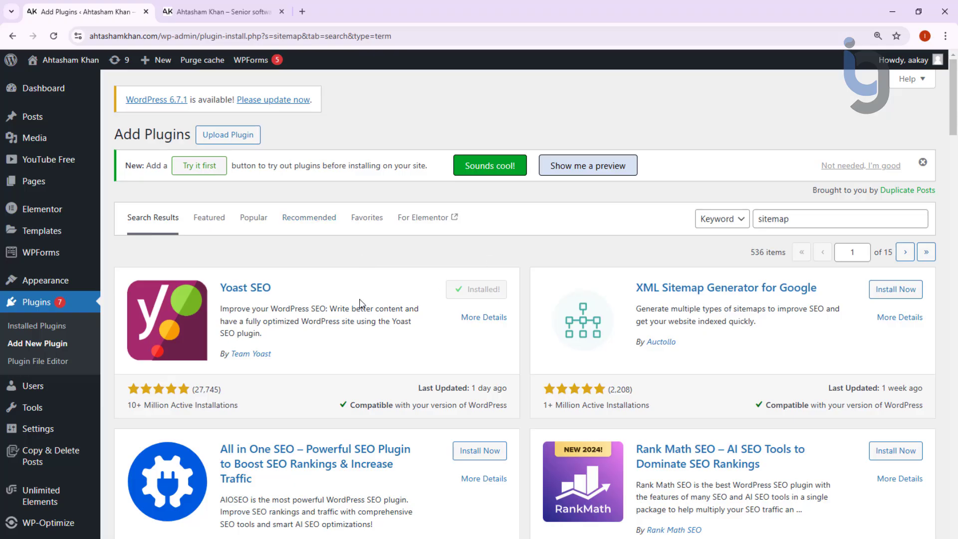
pyautogui.click(484, 289)
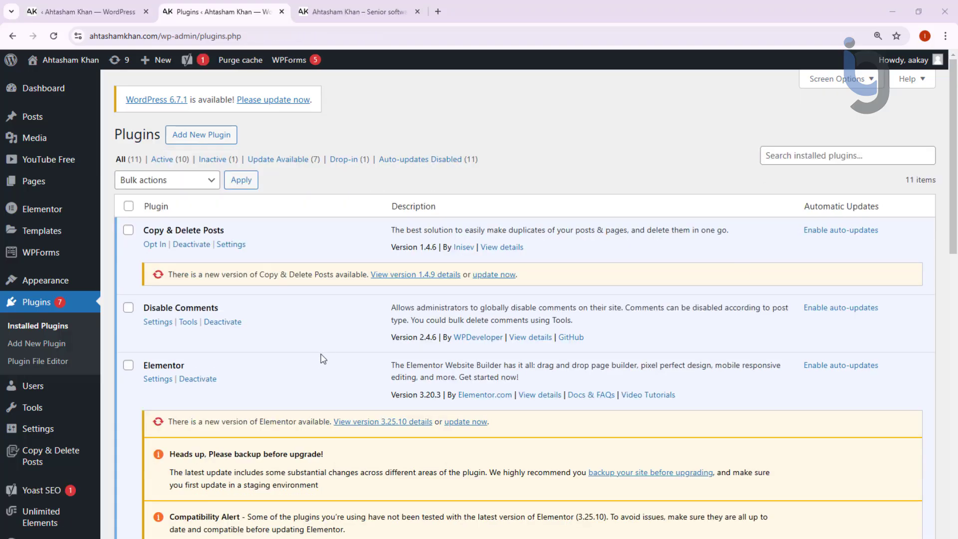
# Step: Open the settings page of the Yoast SEO plugin
pyautogui.scroll(-6, 323, 359)
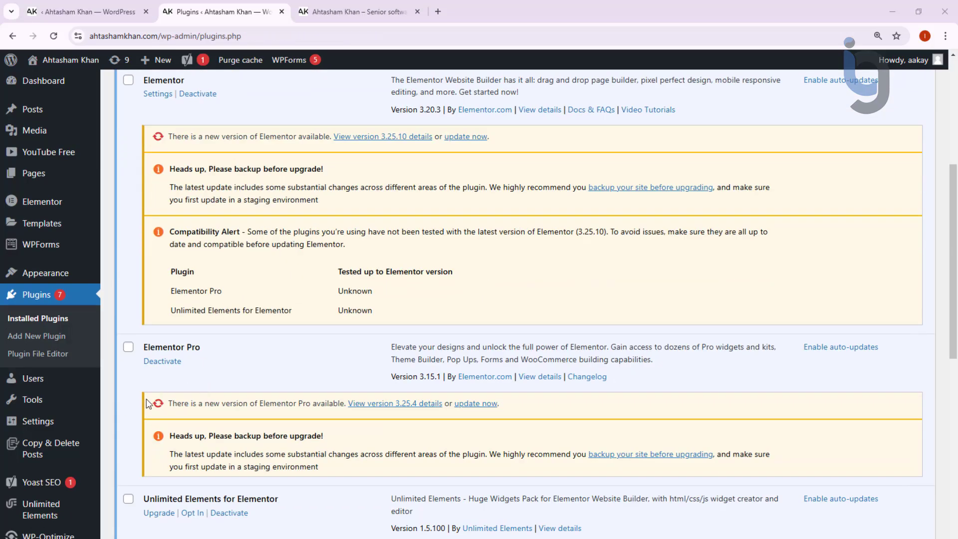
pyautogui.scroll(-3, 70, 417)
pyautogui.scroll(-3, 34, 435)
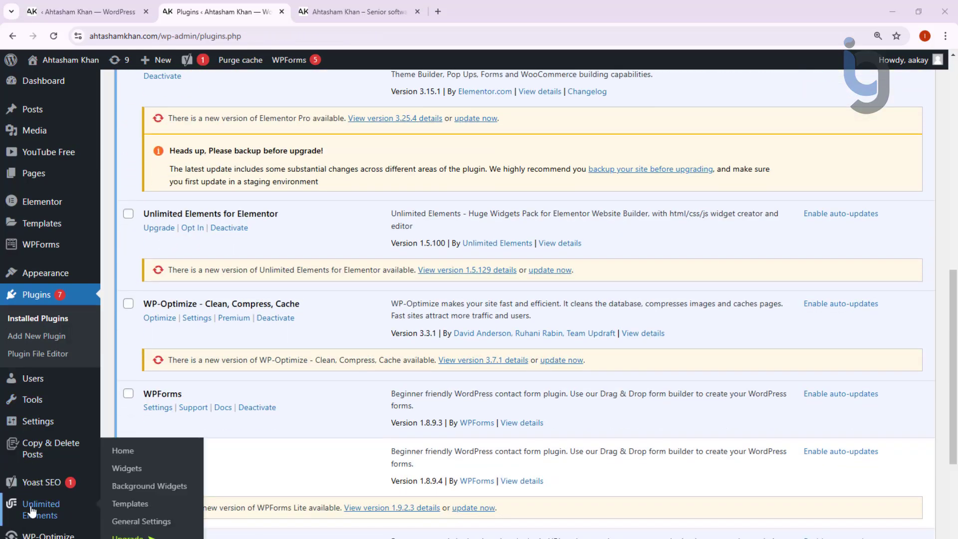
pyautogui.moveTo(41, 487)
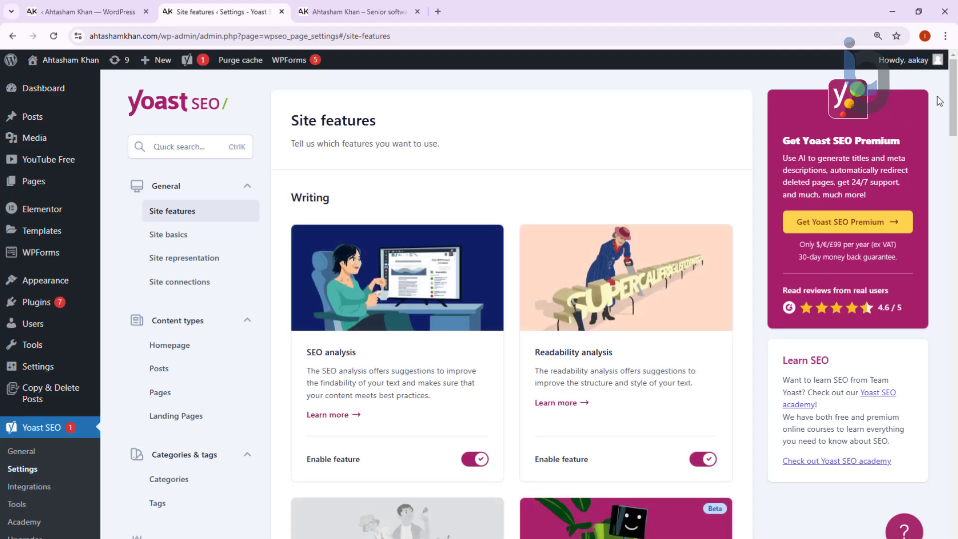
# Step: Find the XML sitemaps feature among the APIs in the site features and view the generated XML sitemap
pyautogui.moveTo(953, 100); pyautogui.dragTo(925, 460)
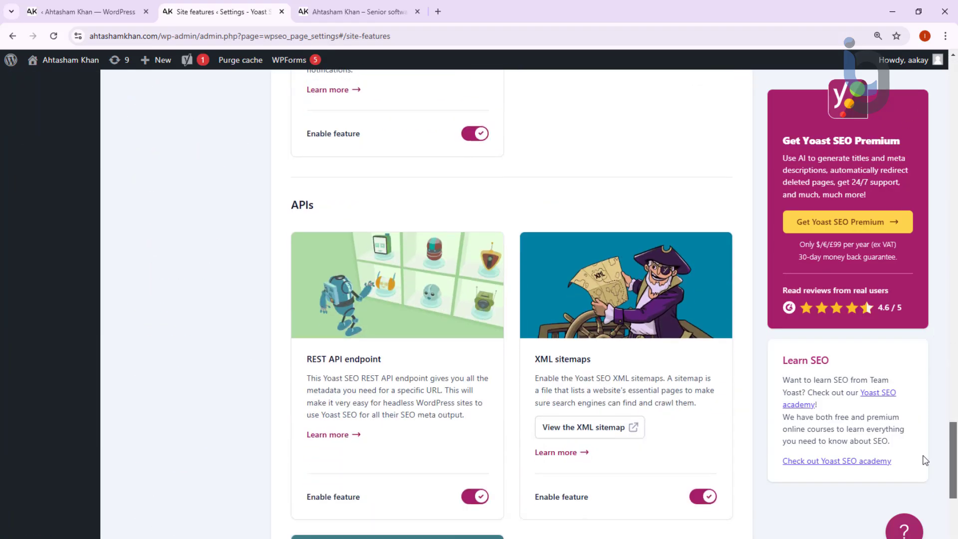
pyautogui.scroll(-2, 925, 459)
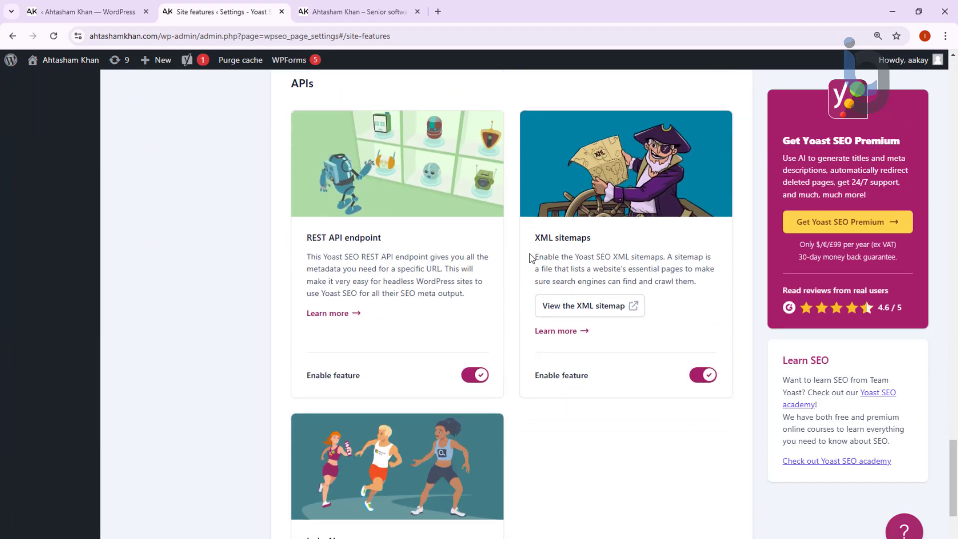
pyautogui.moveTo(535, 243); pyautogui.dragTo(592, 238)
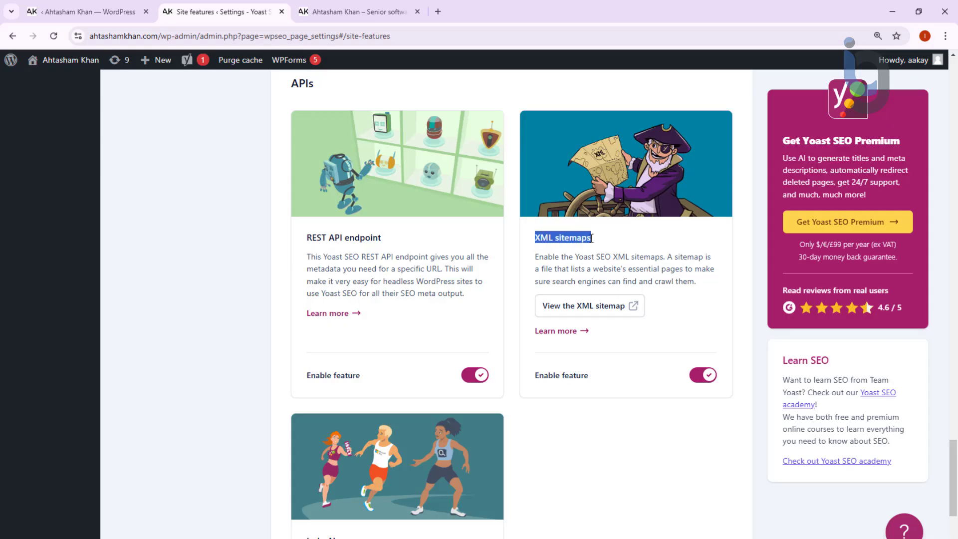
pyautogui.click(622, 248)
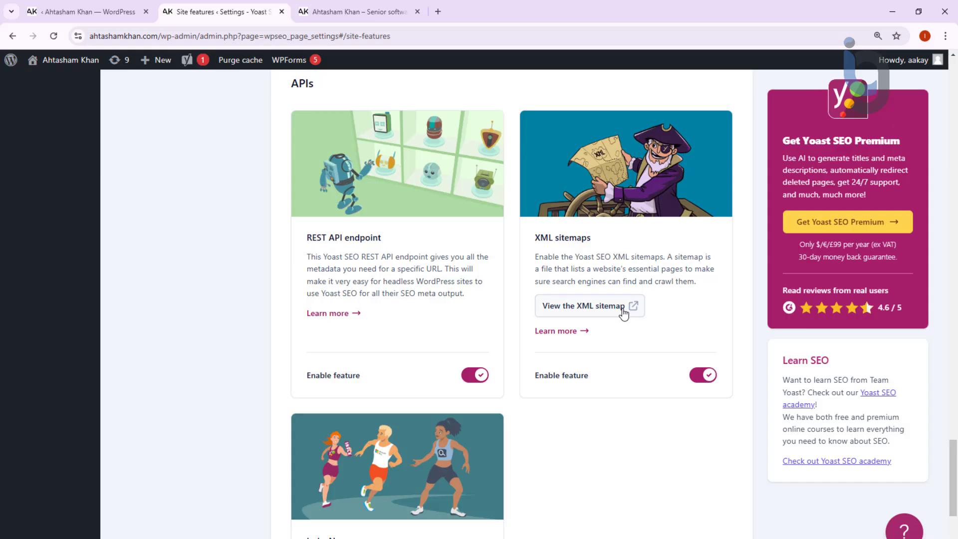
pyautogui.click(622, 310)
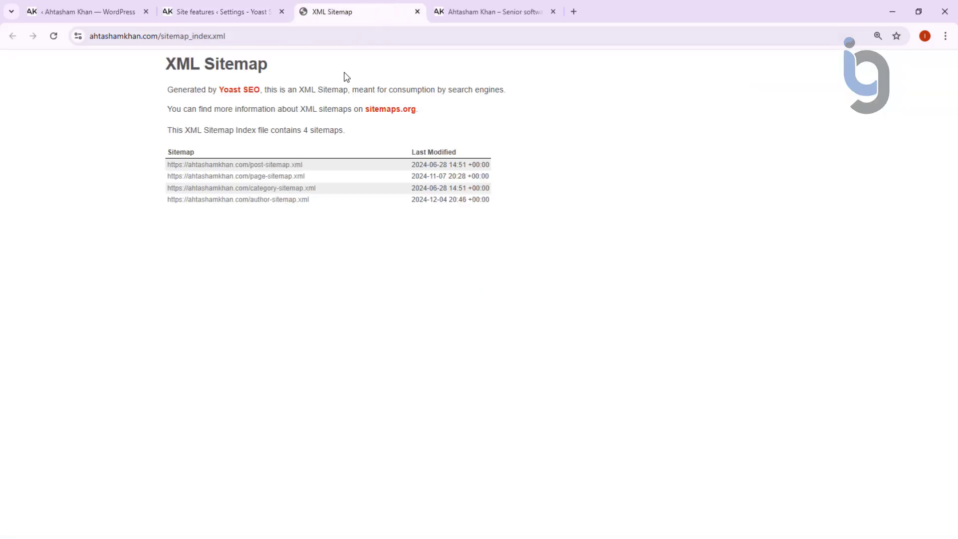
# Step: Look over the sitemap index and open post-sitemap.xml in a separate browser tab
pyautogui.keyDown('ctrl'); pyautogui.scroll(3, 381, 265); pyautogui.keyUp('ctrl')
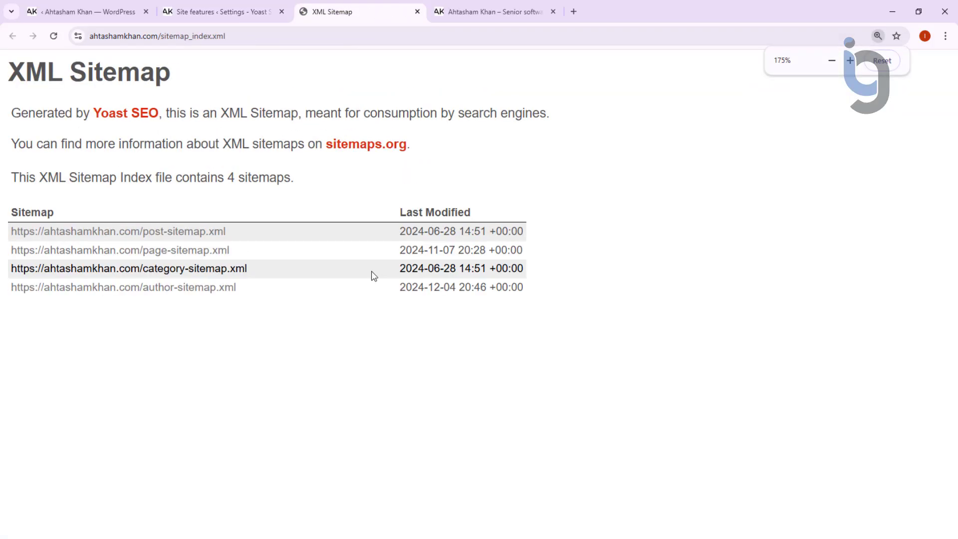
pyautogui.keyDown('ctrl'); pyautogui.scroll(-1, 355, 281); pyautogui.keyUp('ctrl')
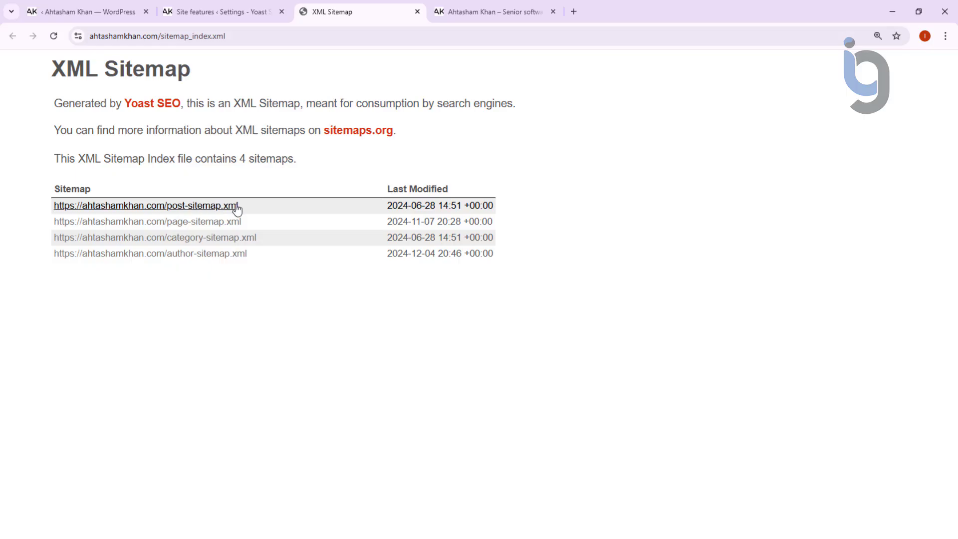
pyautogui.moveTo(239, 208); pyautogui.dragTo(168, 208)
pyautogui.moveTo(257, 223); pyautogui.dragTo(165, 223)
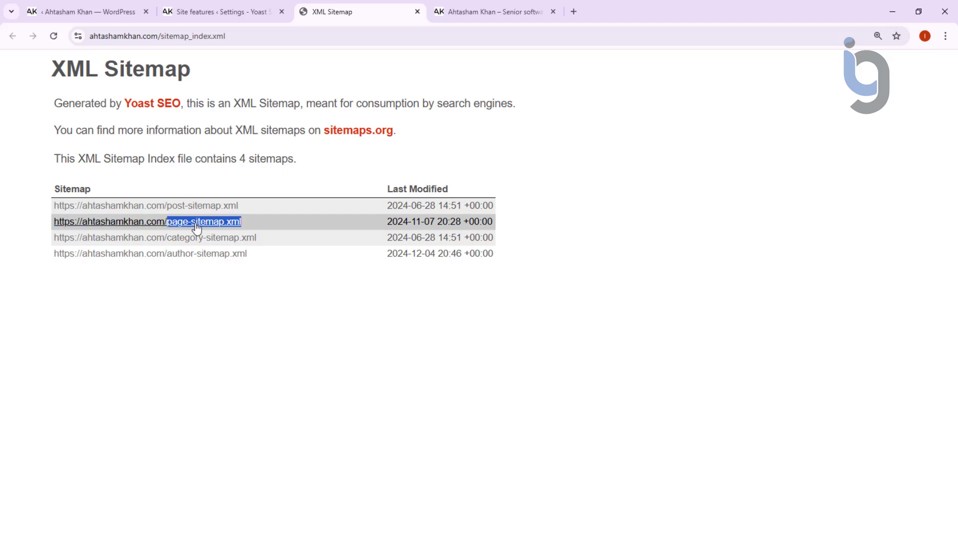
pyautogui.click(276, 314)
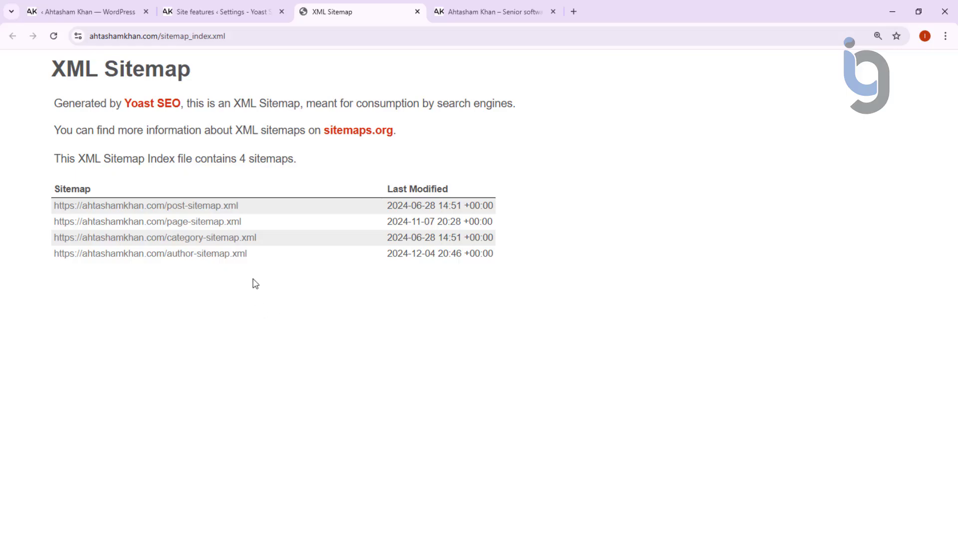
pyautogui.keyDown('ctrl'); pyautogui.click(181, 209); pyautogui.keyUp('ctrl')
pyautogui.click(480, 11)
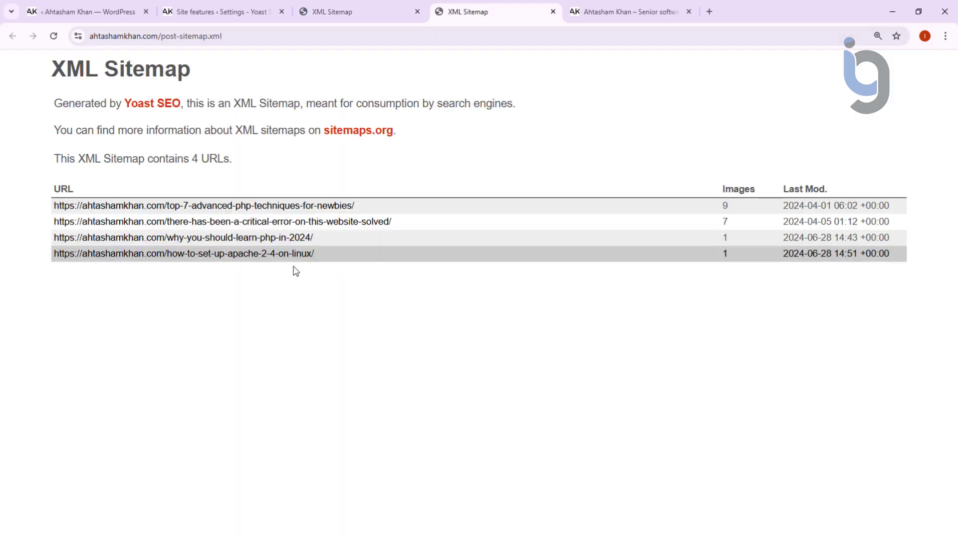
# Step: Enlarge the post sitemap and check its address and listed article URLs
pyautogui.hotkey('ctrl', '+')
pyautogui.hotkey('ctrl', '+')
pyautogui.hotkey('ctrl', '+')
pyautogui.hotkey('ctrl', '+')
pyautogui.hotkey('ctrl', '+')
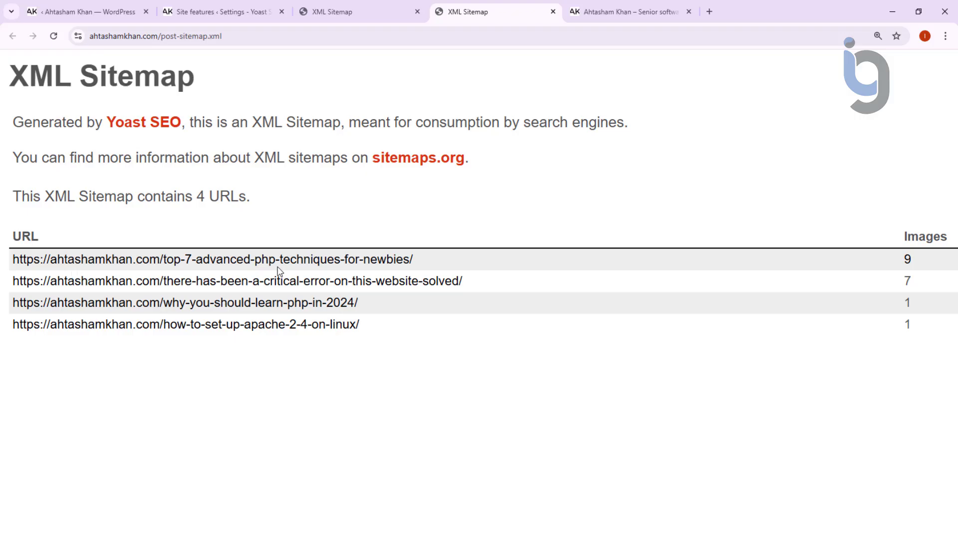
pyautogui.moveTo(165, 37); pyautogui.dragTo(248, 39)
pyautogui.click(244, 69)
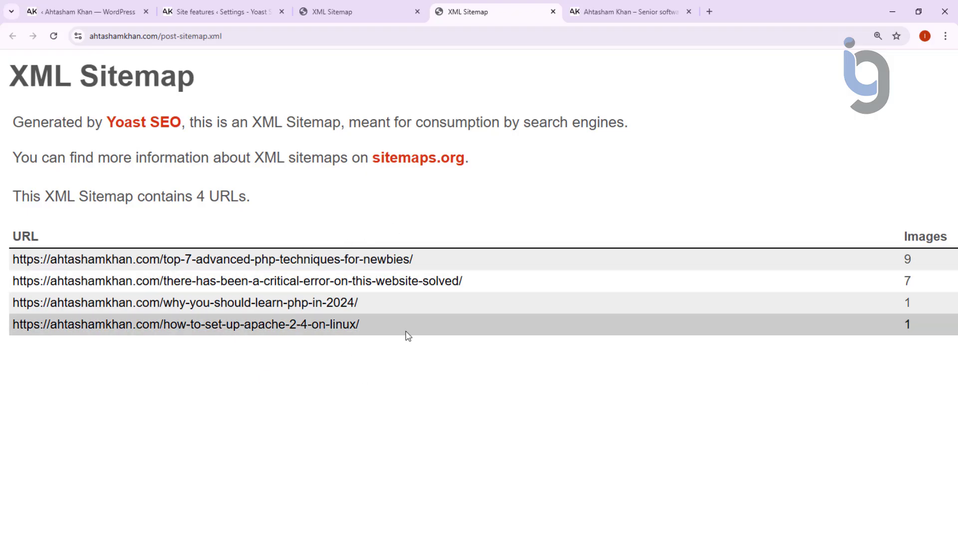
# Step: Compare the articles shown on the website's home page with the URLs in the post sitemap
pyautogui.click(623, 10)
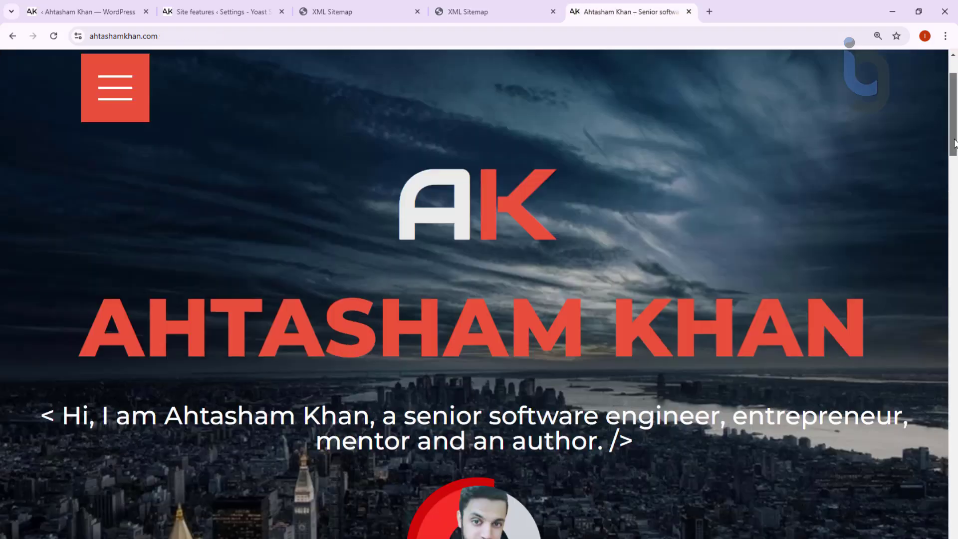
pyautogui.moveTo(953, 143); pyautogui.dragTo(954, 499)
pyautogui.scroll(5, 803, 412)
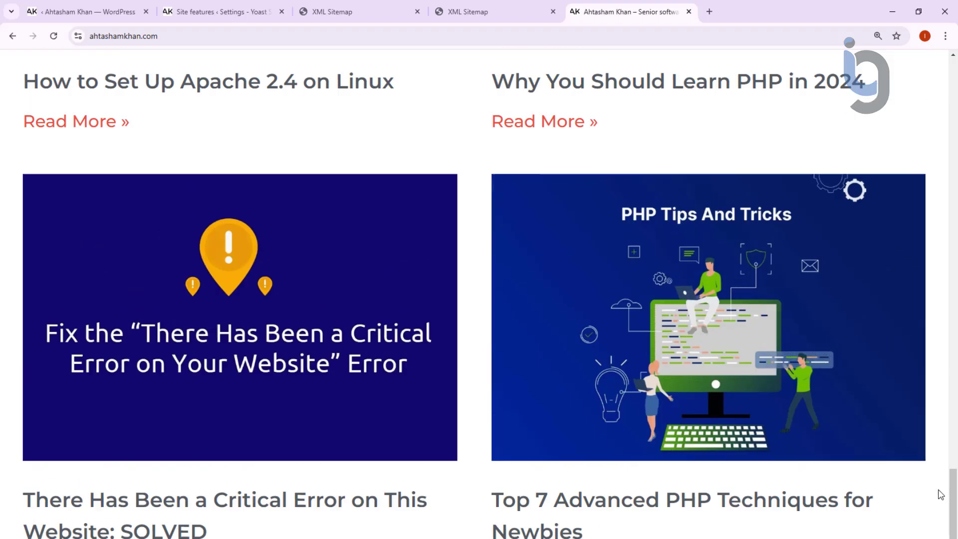
pyautogui.scroll(5, 802, 412)
pyautogui.hotkey('ctrl', '-')
pyautogui.hotkey('ctrl', '-')
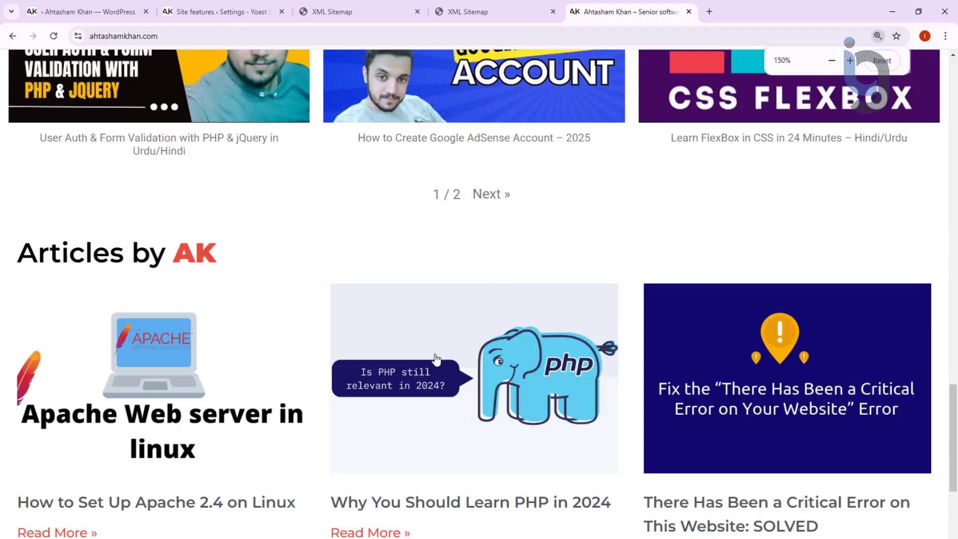
pyautogui.scroll(-2, 399, 364)
pyautogui.scroll(-3, 174, 378)
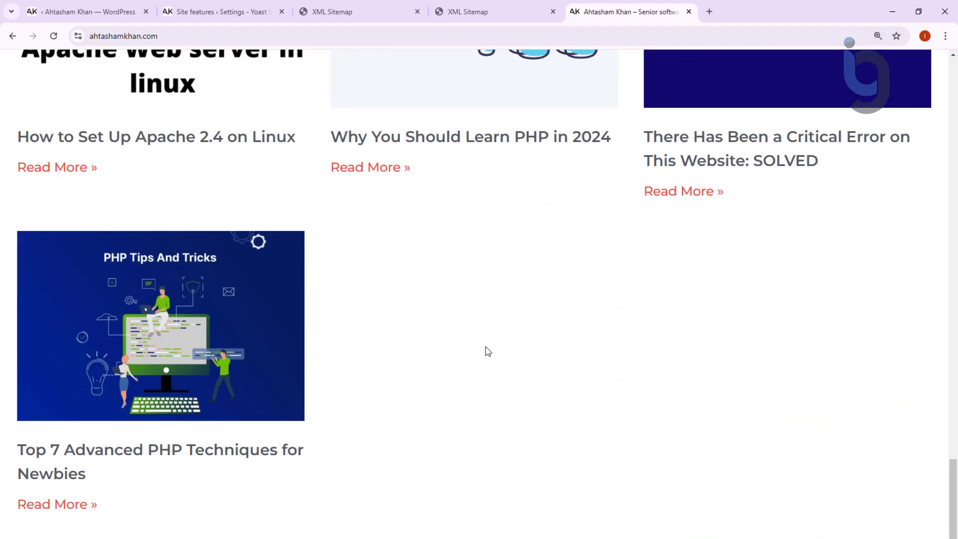
pyautogui.click(495, 11)
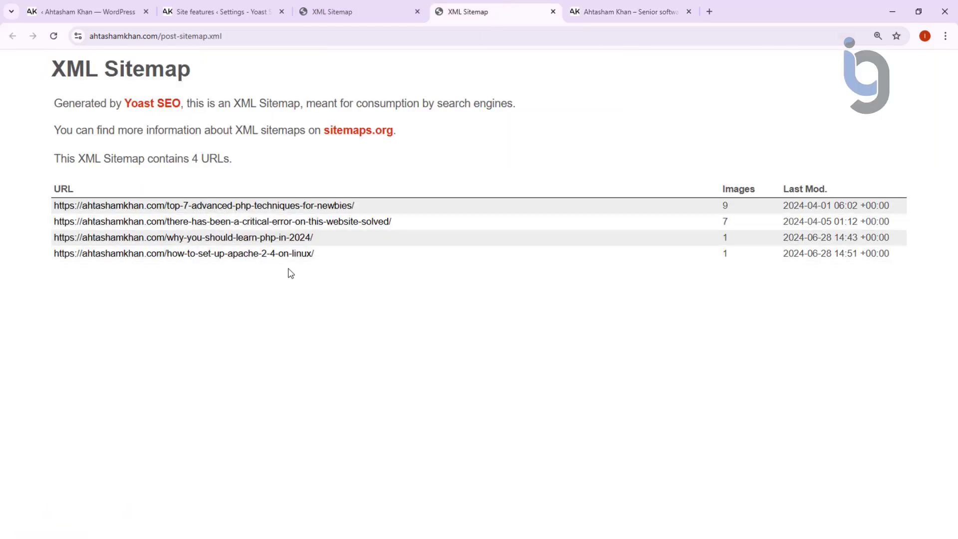
# Step: Open page-sitemap.xml from the sitemap index in a separate browser tab and enlarge it to read the listed URLs
pyautogui.click(369, 5)
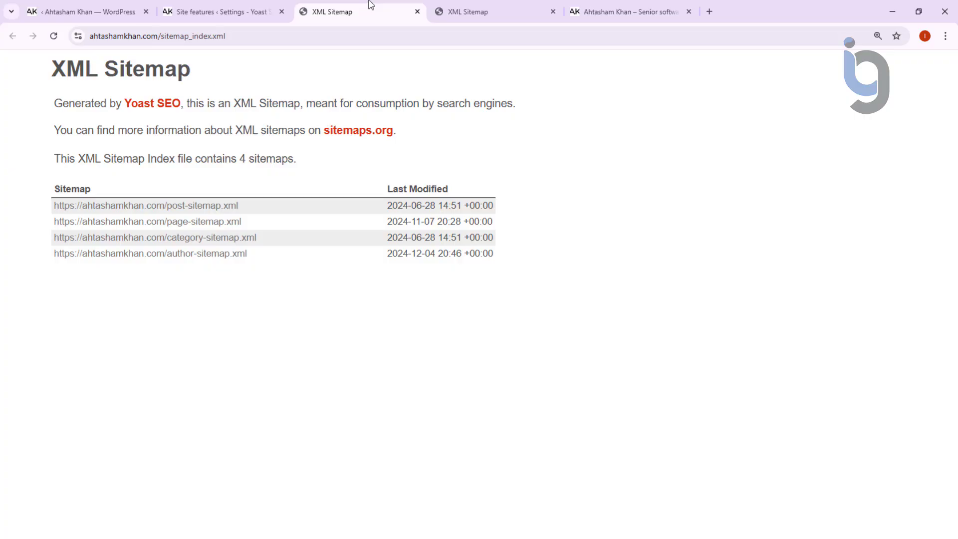
pyautogui.middleClick(175, 223)
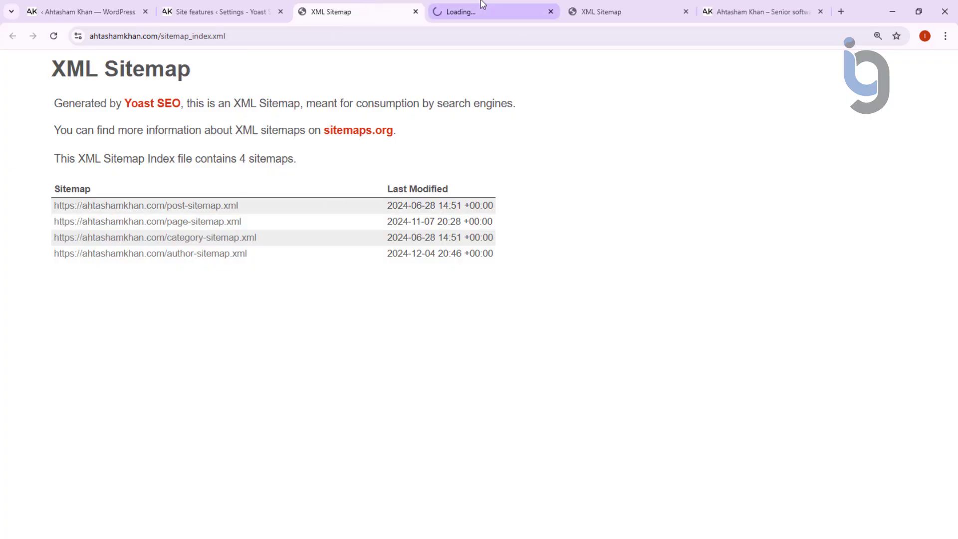
pyautogui.click(473, 8)
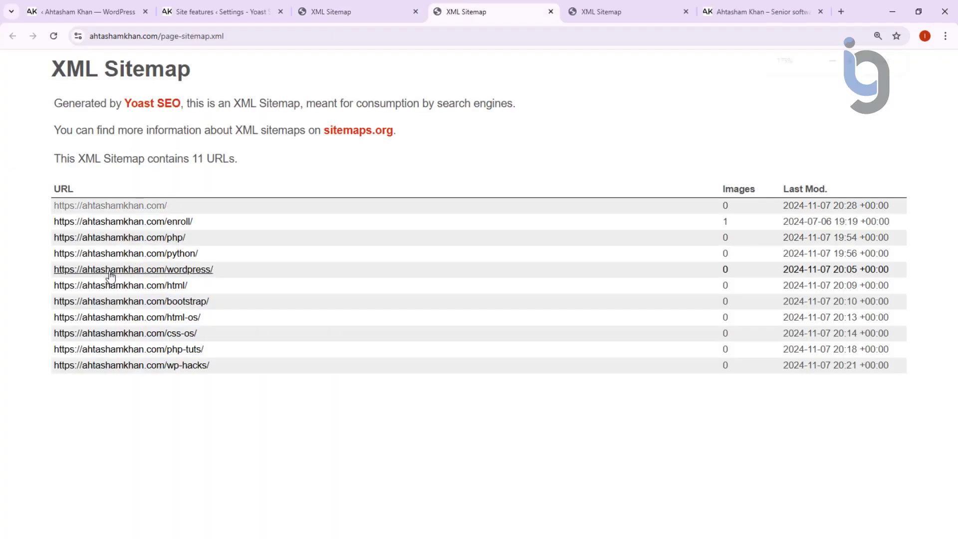
pyautogui.hotkey('ctrl', '+')
pyautogui.hotkey('ctrl', '+')
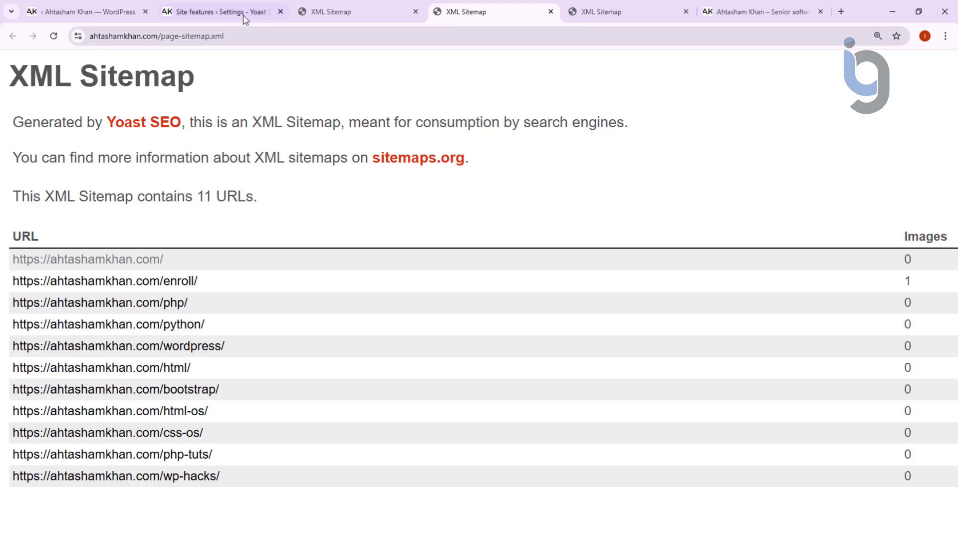
# Step: Compare the list of all pages in the WordPress admin with the URLs in the page sitemap
pyautogui.click(130, 11)
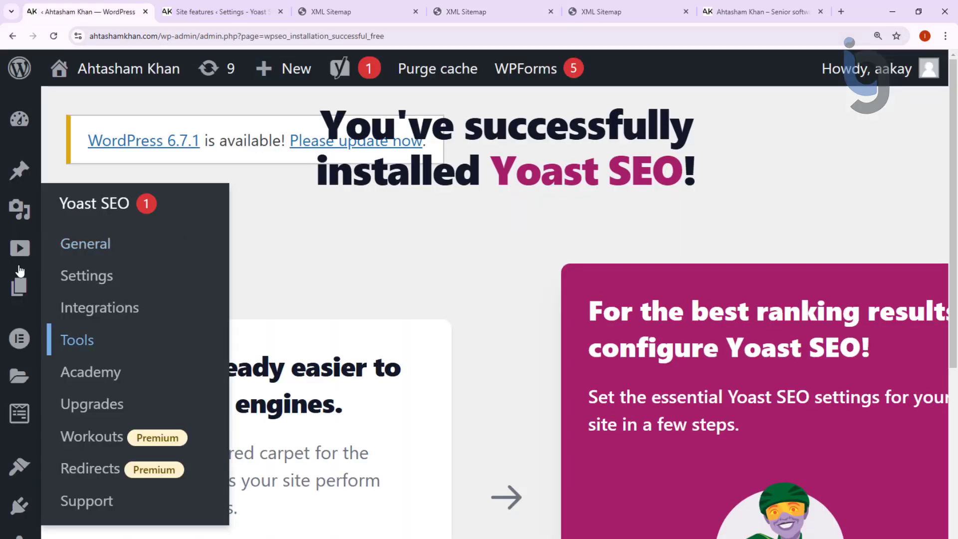
pyautogui.hotkey('ctrl', '-')
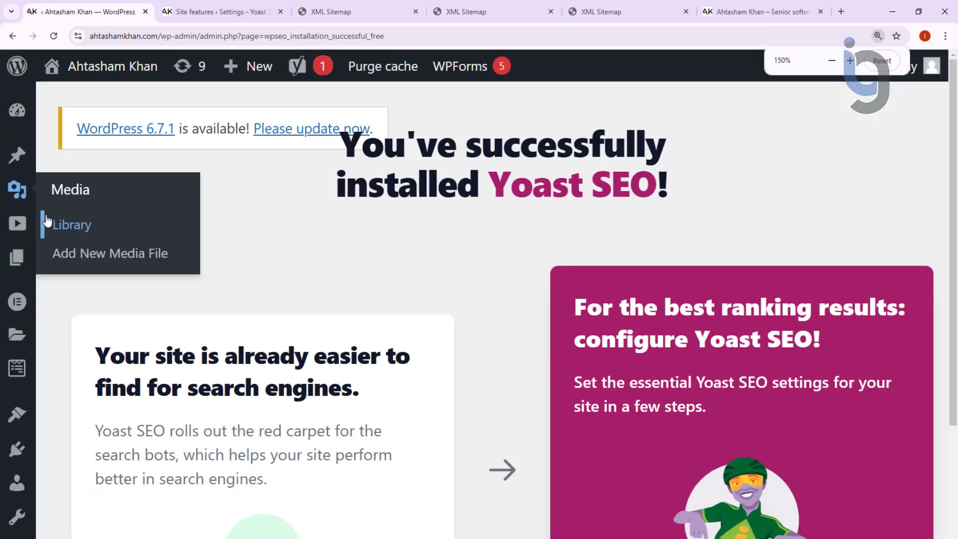
pyautogui.hotkey('ctrl', '-')
pyautogui.click(159, 236)
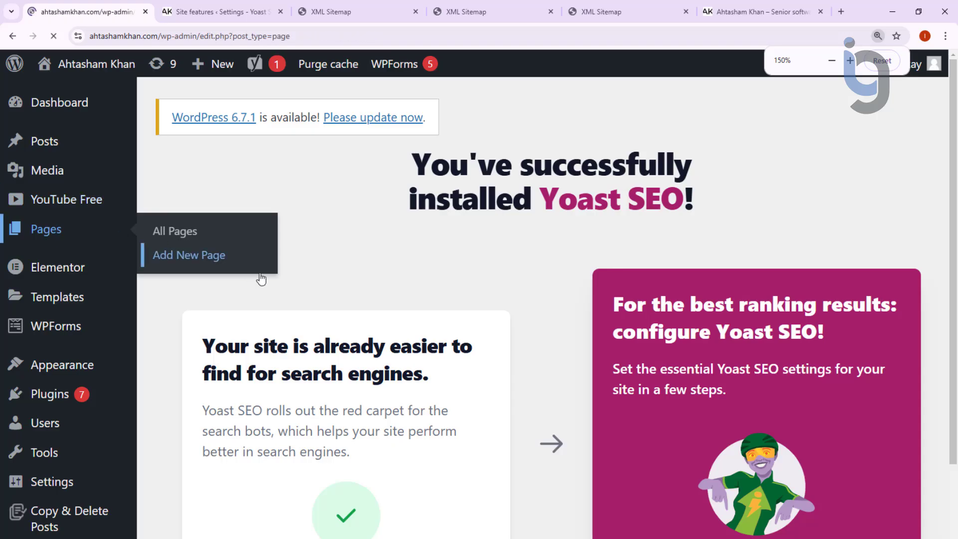
pyautogui.scroll(-3, 294, 265)
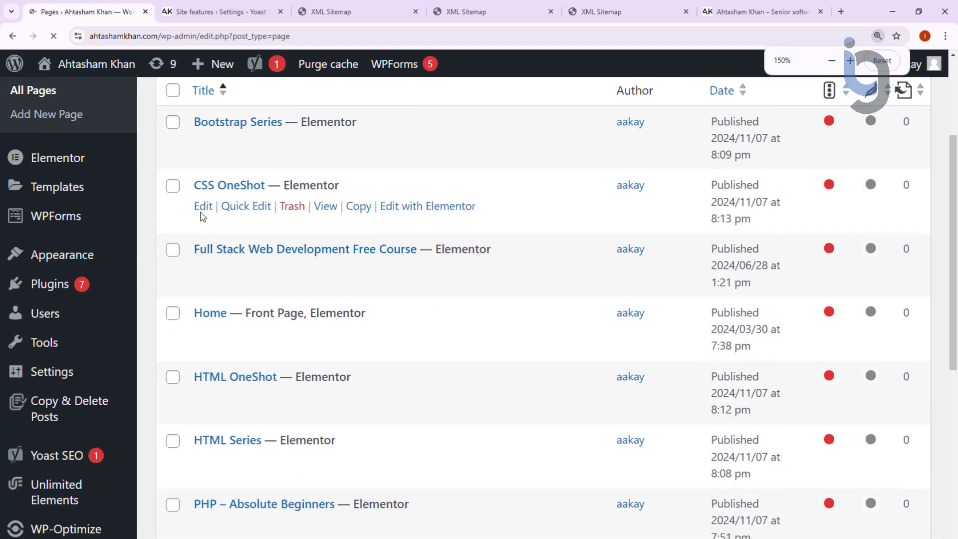
pyautogui.scroll(-2, 223, 283)
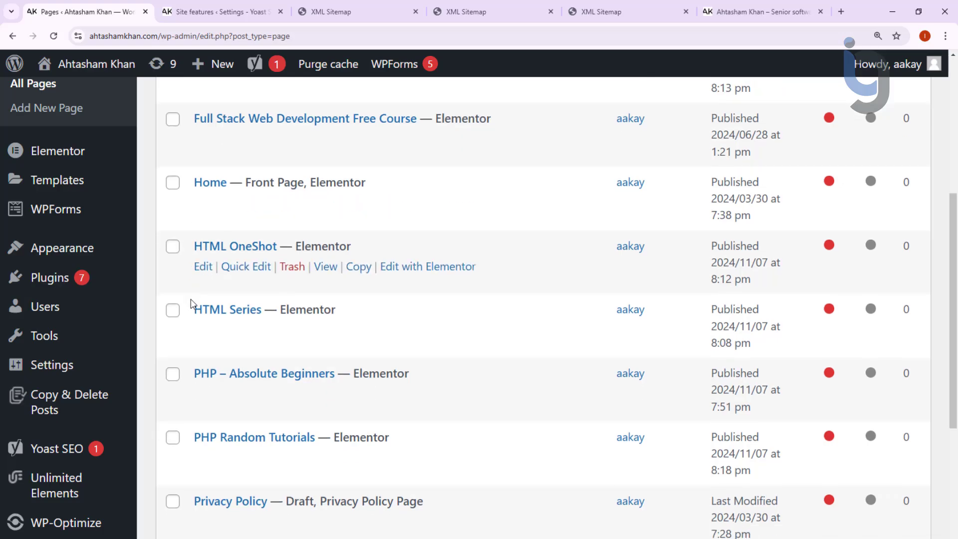
pyautogui.scroll(-3, 195, 299)
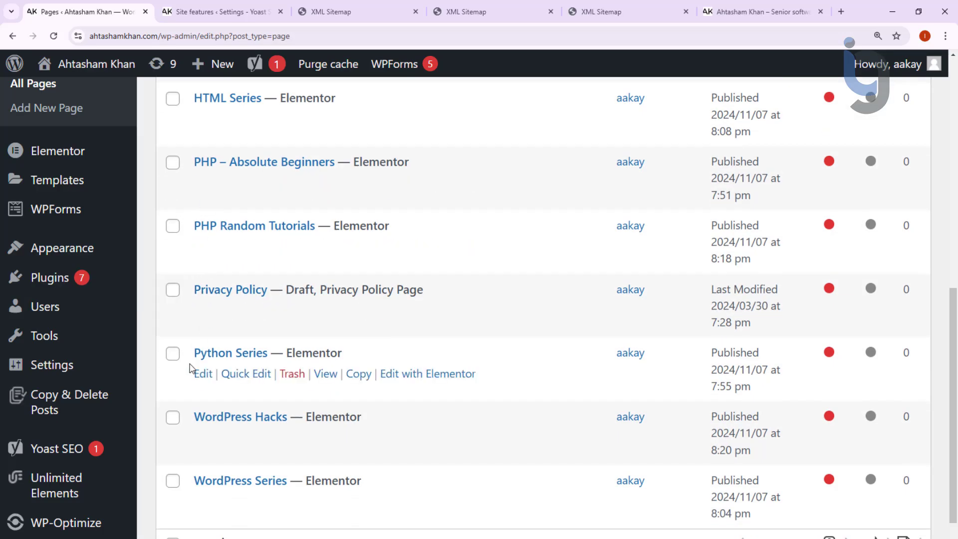
pyautogui.click(601, 6)
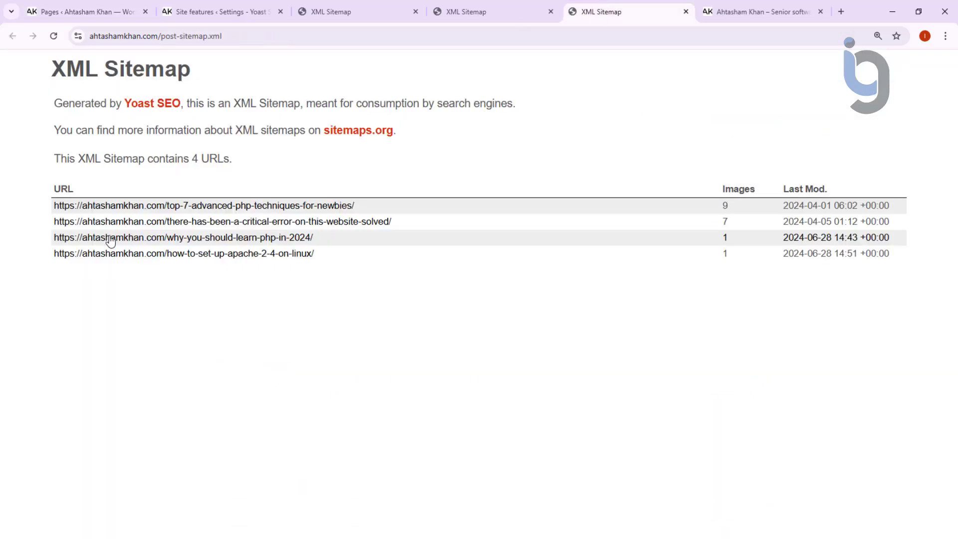
pyautogui.click(457, 8)
pyautogui.hotkey('ctrl', '+')
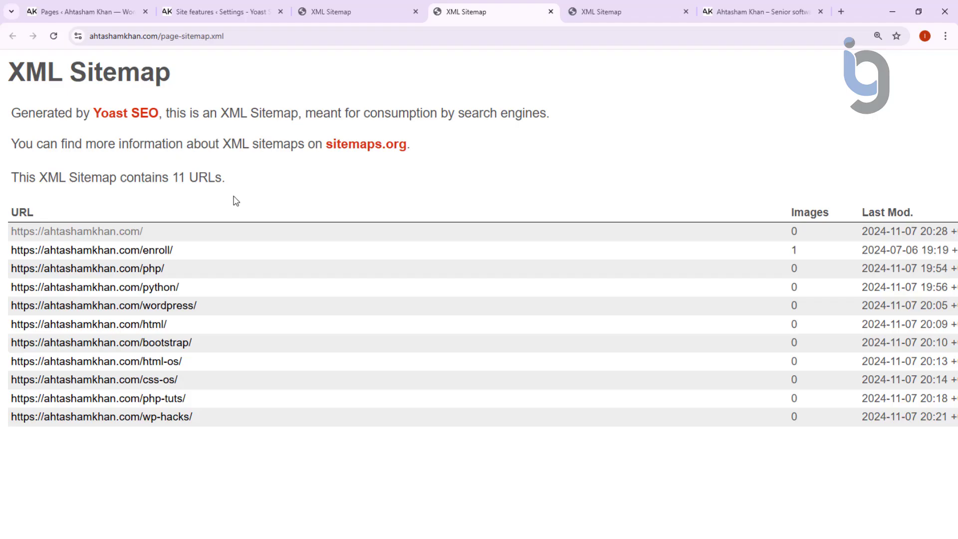
# Step: Return to the sitemap index and review its post, page and category sitemap entries
pyautogui.click(317, 8)
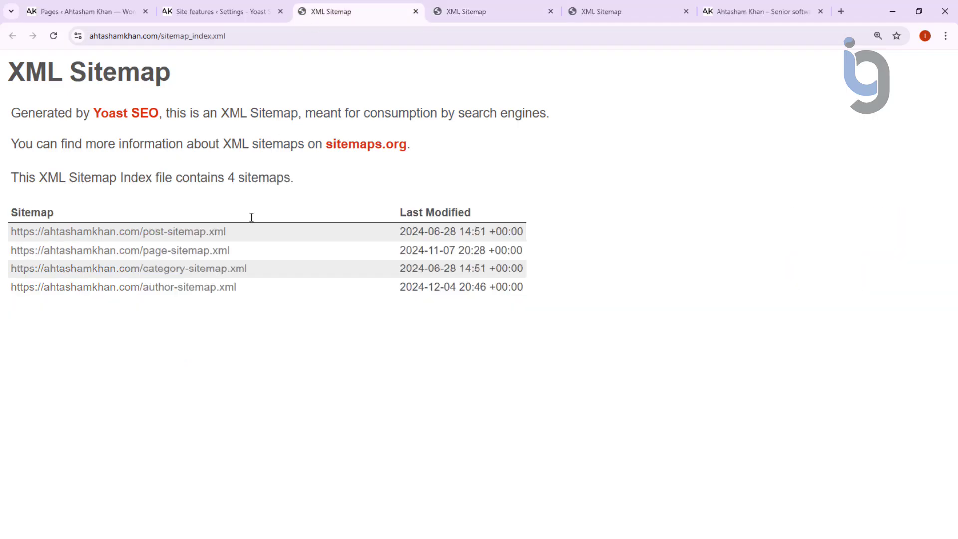
pyautogui.moveTo(237, 233); pyautogui.dragTo(12, 231)
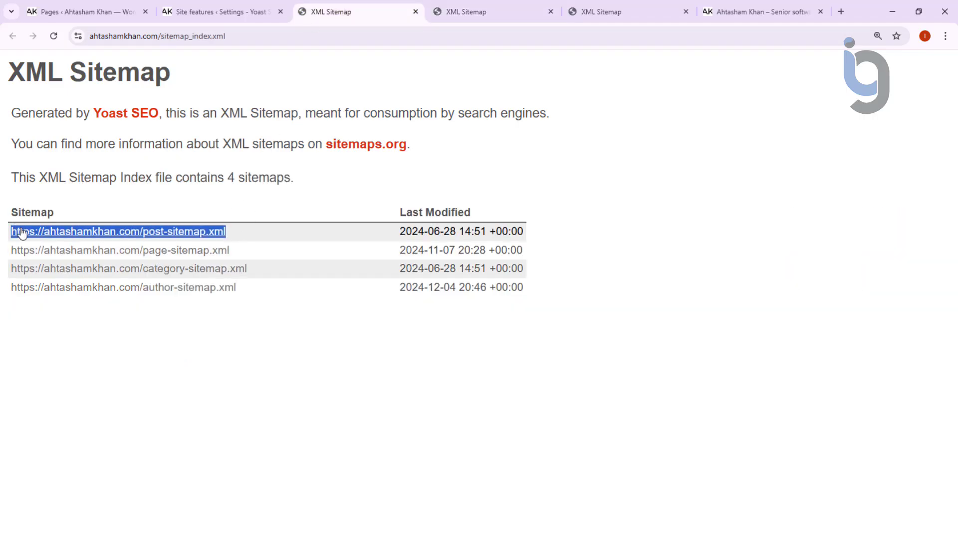
pyautogui.moveTo(243, 252); pyautogui.dragTo(13, 253)
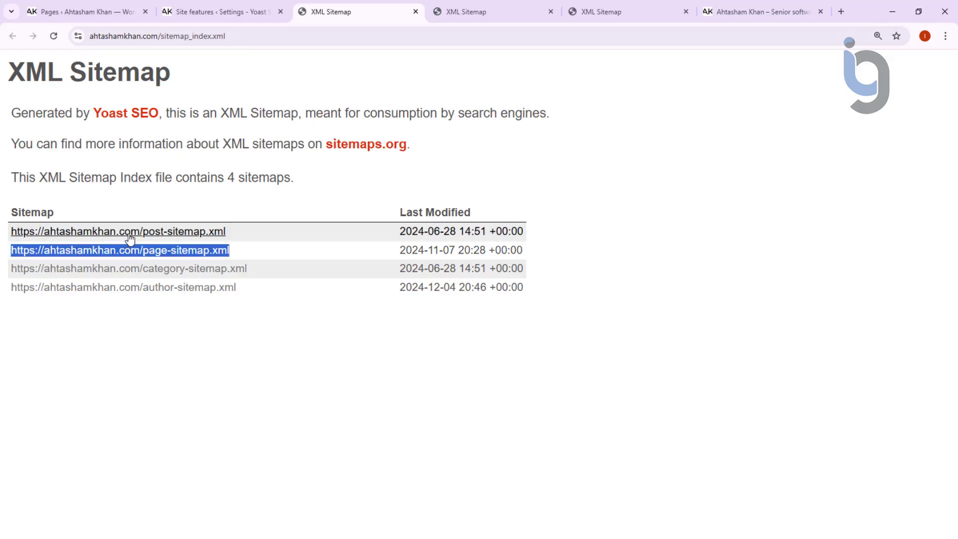
pyautogui.moveTo(260, 269); pyautogui.dragTo(22, 269)
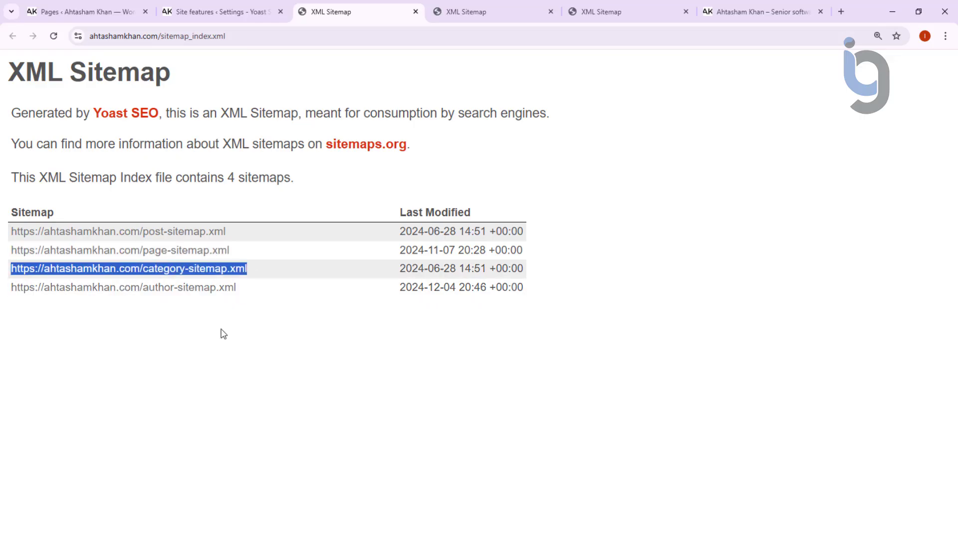
pyautogui.click(277, 346)
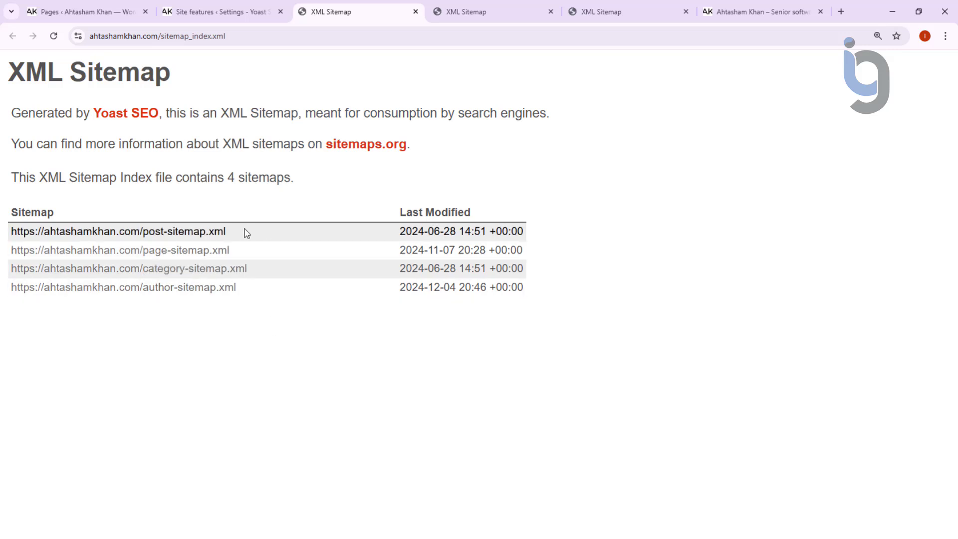
pyautogui.moveTo(244, 231); pyautogui.dragTo(33, 228)
pyautogui.moveTo(229, 250); pyautogui.dragTo(29, 249)
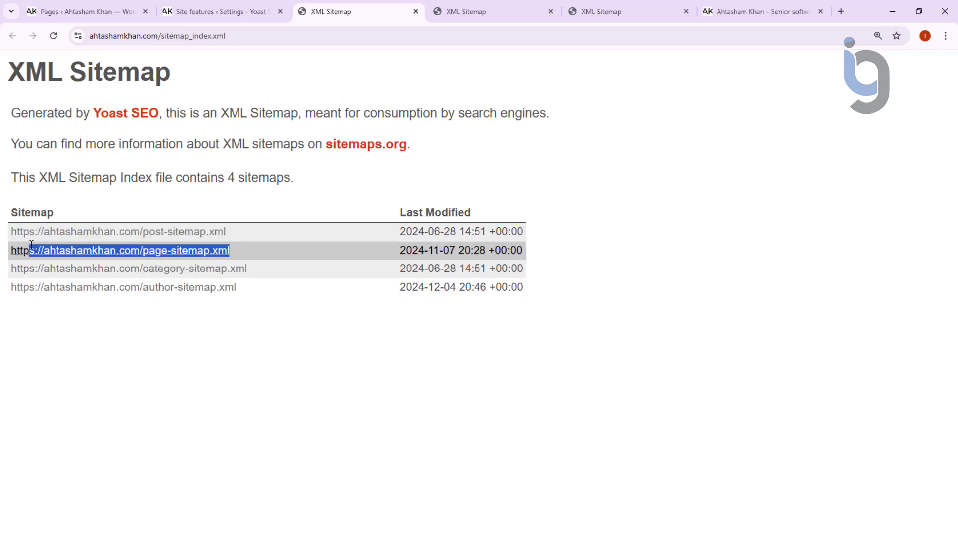
pyautogui.click(287, 342)
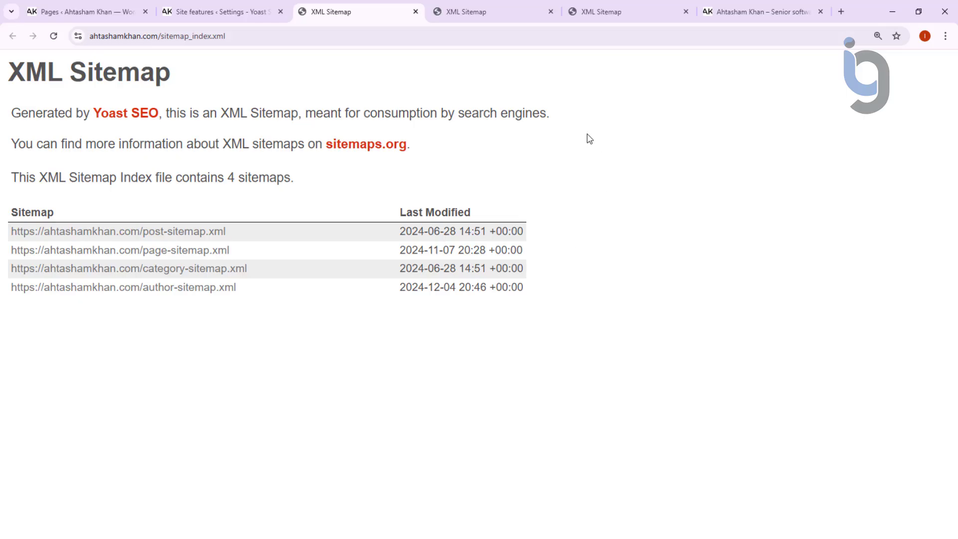
# Step: Search the web for Google Search Console in a new browser tab, open its site and start the setup
pyautogui.click(840, 12)
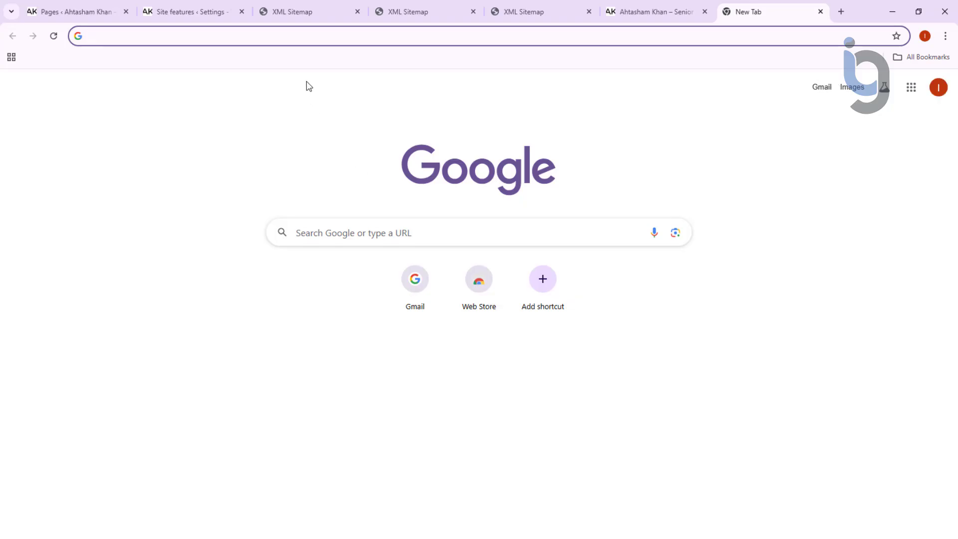
pyautogui.click(319, 229)
pyautogui.write('g')
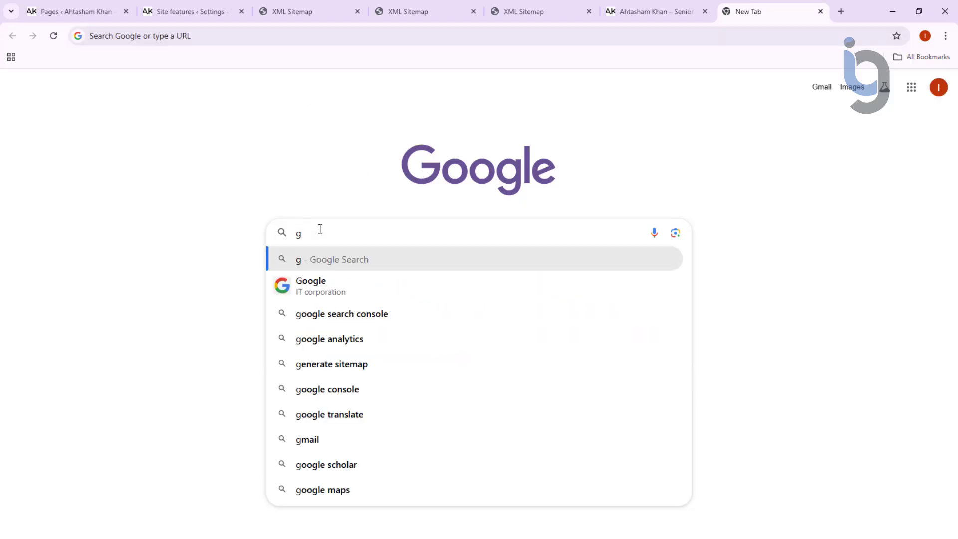
pyautogui.write('oogle sear')
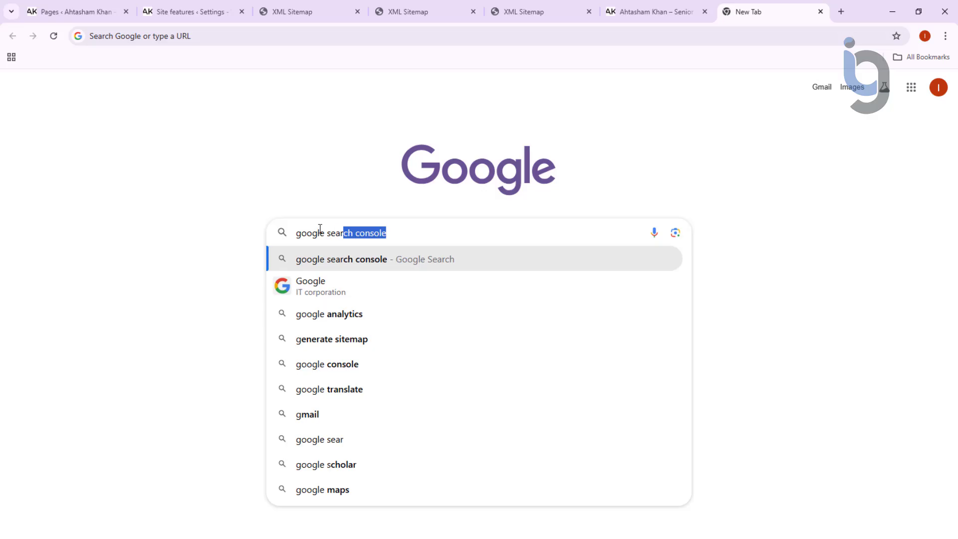
pyautogui.press('Return')
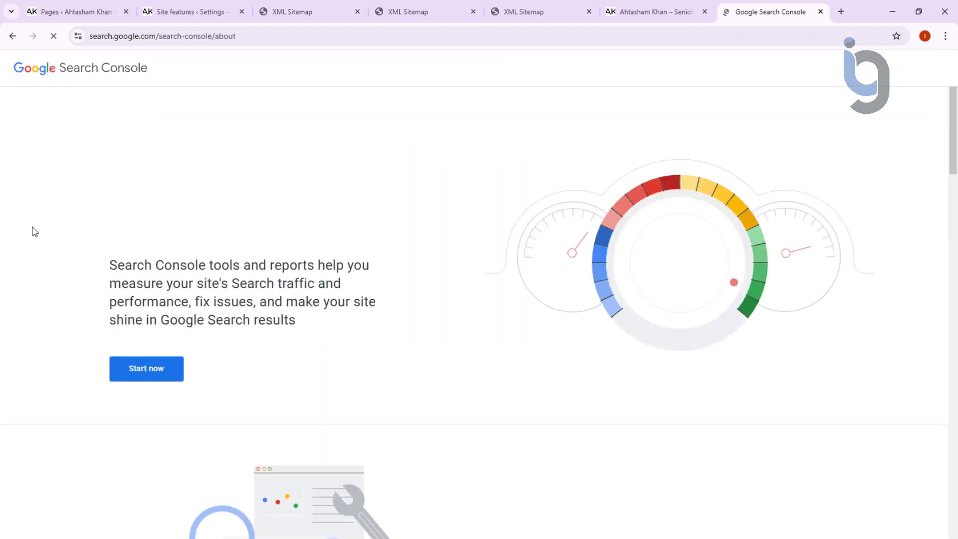
pyautogui.click(143, 369)
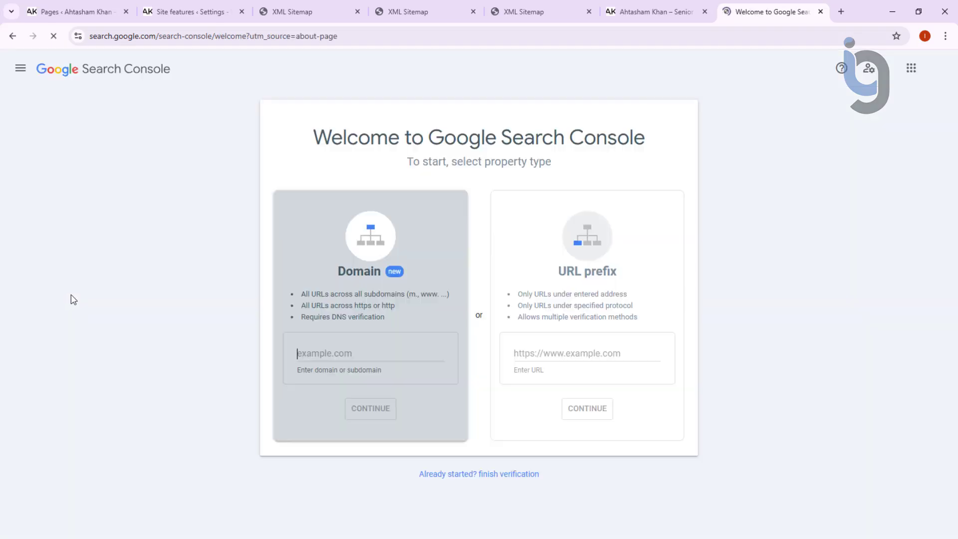
# Step: Add a URL prefix property using the website's full https home page address and continue to ownership verification
pyautogui.hotkey('ctrl', '+')
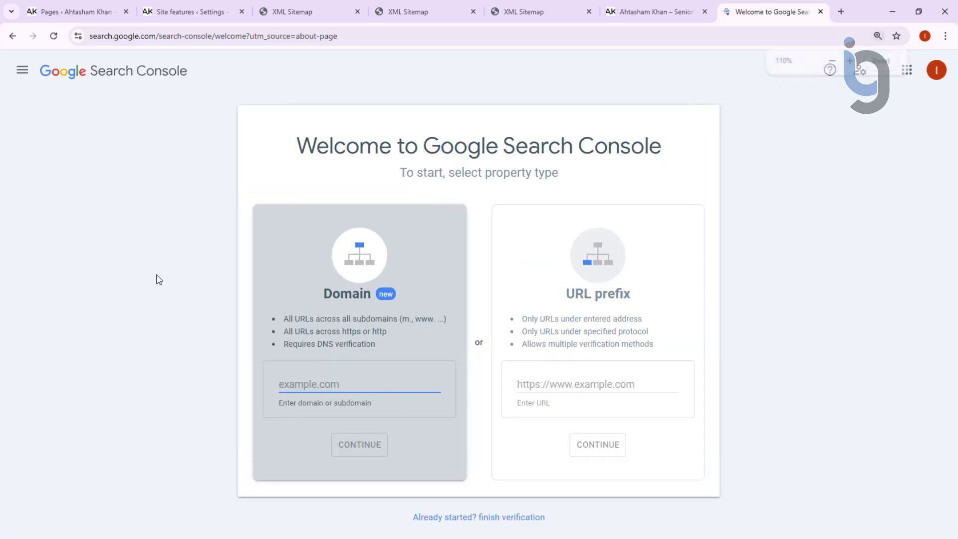
pyautogui.click(189, 221)
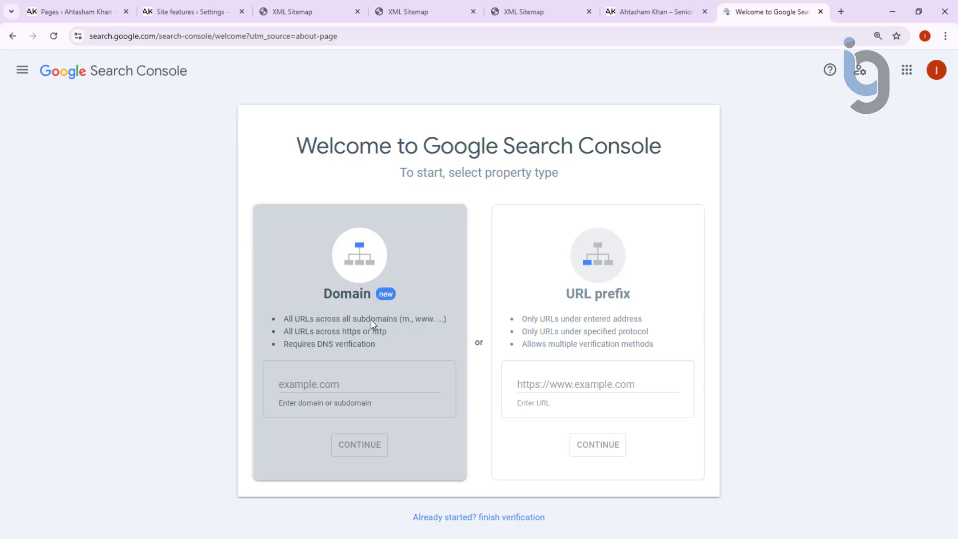
pyautogui.keyDown('ctrl'); pyautogui.scroll(2, 216, 362); pyautogui.keyUp('ctrl')
pyautogui.scroll(-2, 214, 367)
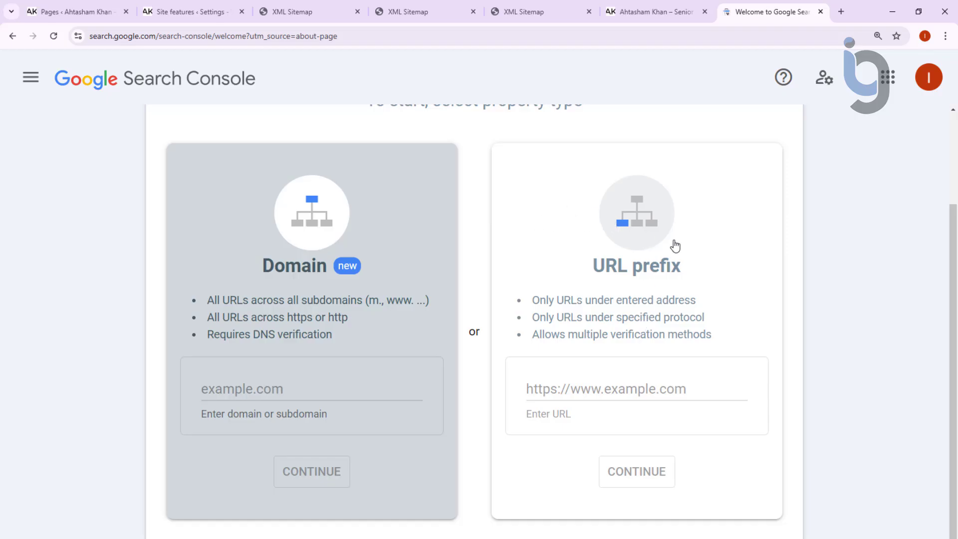
pyautogui.click(534, 389)
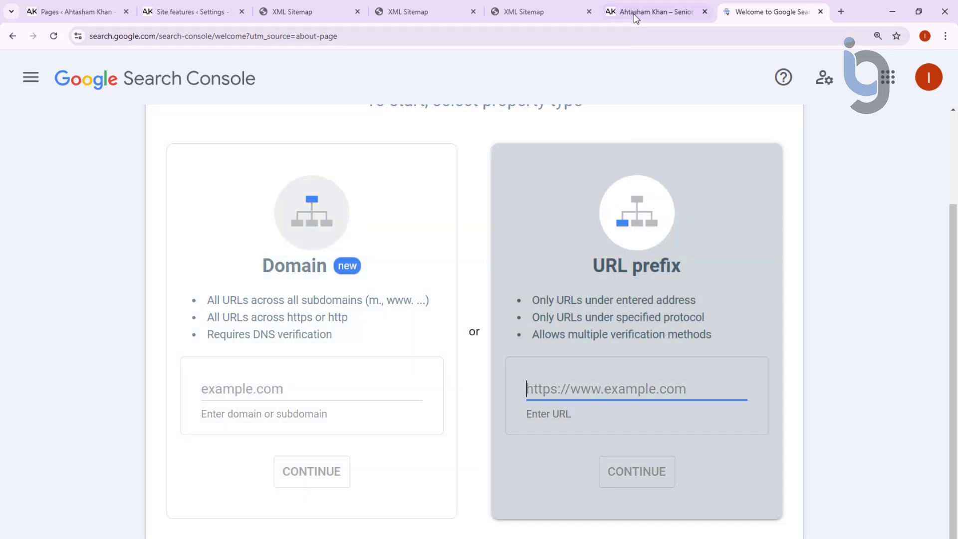
pyautogui.click(618, 13)
pyautogui.click(723, 14)
pyautogui.write('https://ahtashamkhan.com/')
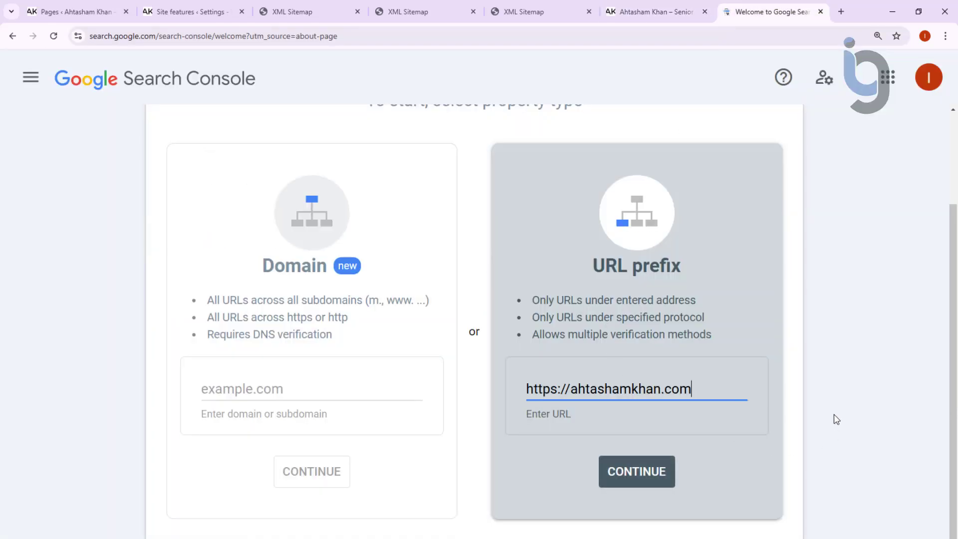
pyautogui.click(836, 419)
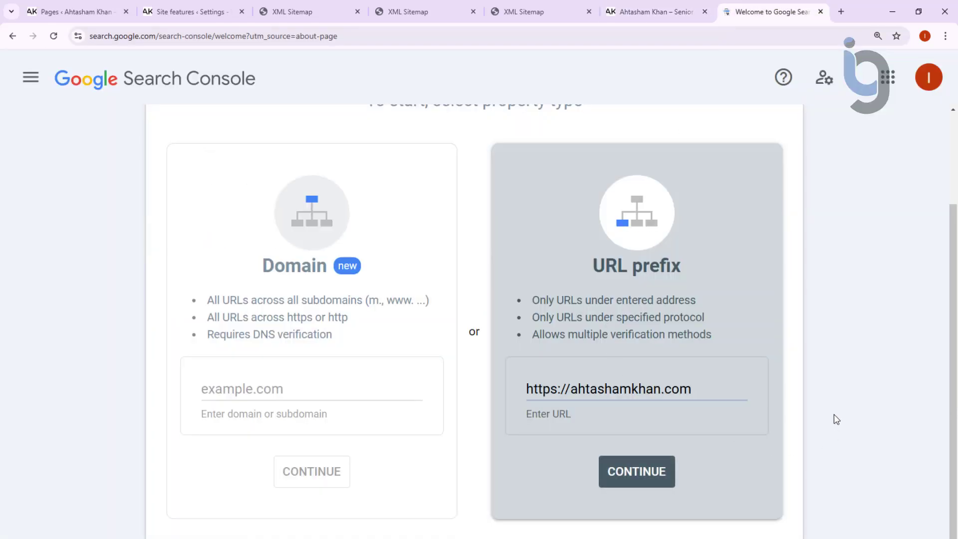
pyautogui.click(621, 482)
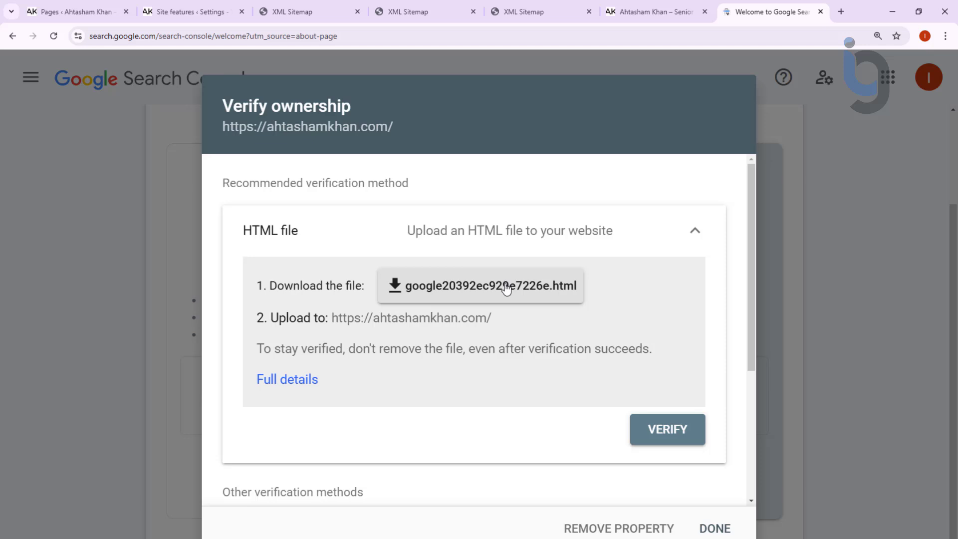
# Step: Review the other ownership verification methods, including the HTML tag instructions and the Google Analytics option
pyautogui.click(694, 232)
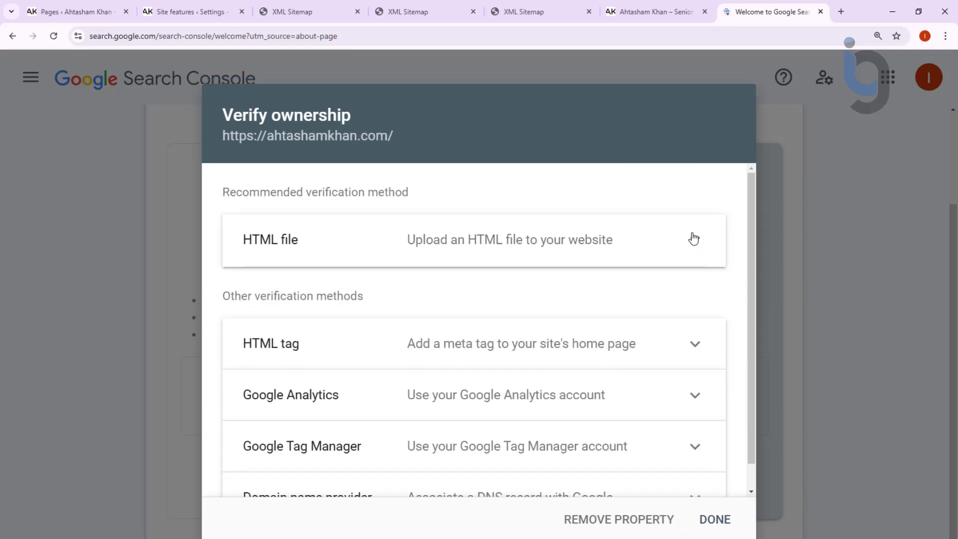
pyautogui.scroll(-1, 694, 299)
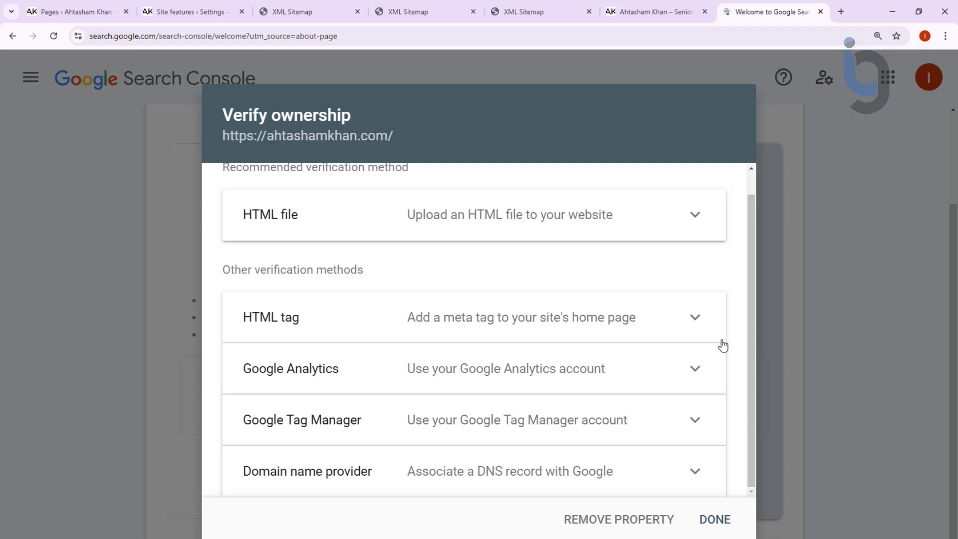
pyautogui.click(691, 323)
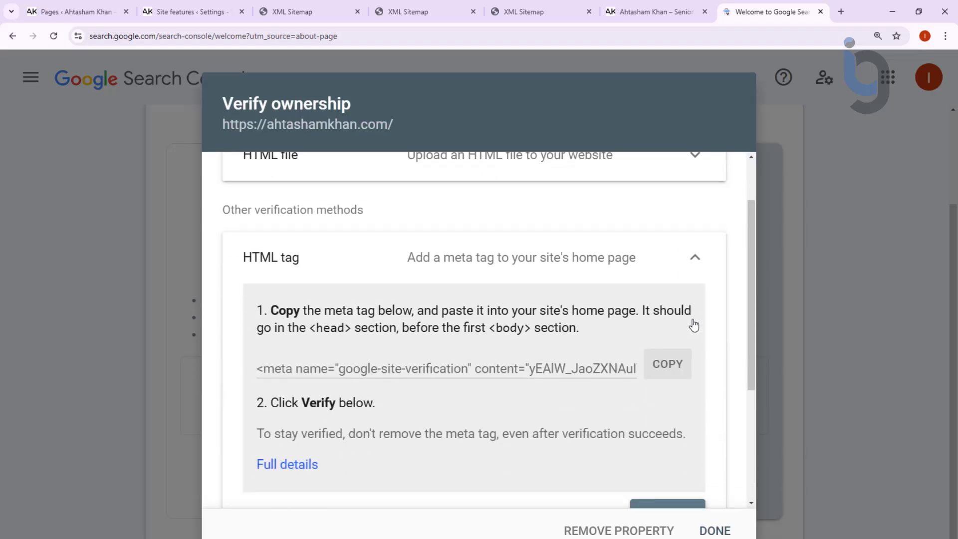
pyautogui.moveTo(258, 303); pyautogui.dragTo(626, 307)
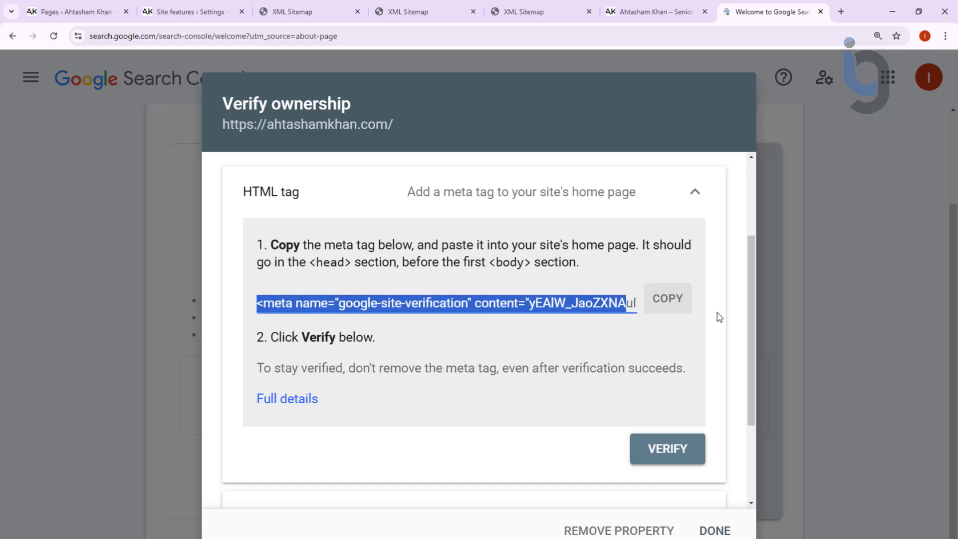
pyautogui.scroll(1, 711, 307)
pyautogui.click(695, 251)
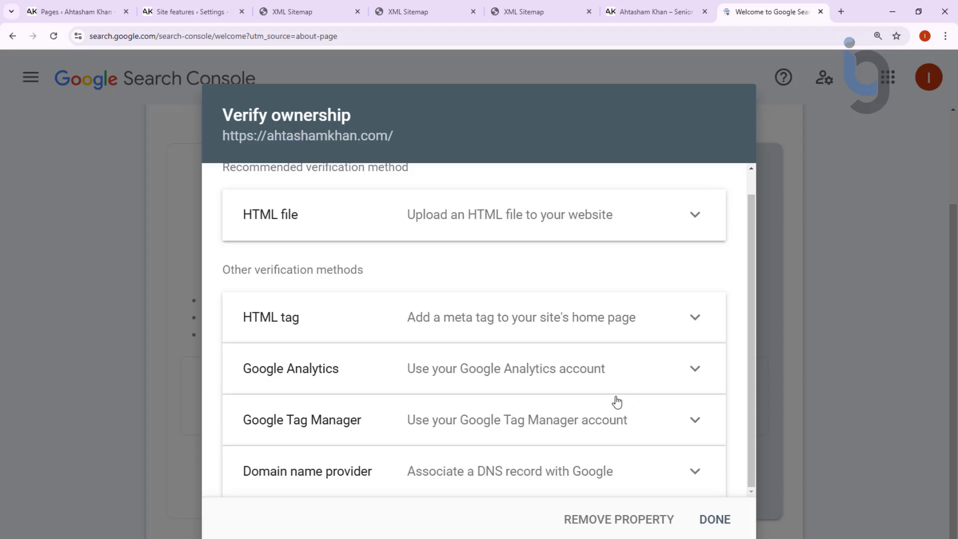
pyautogui.click(694, 369)
pyautogui.click(696, 369)
pyautogui.scroll(1, 651, 473)
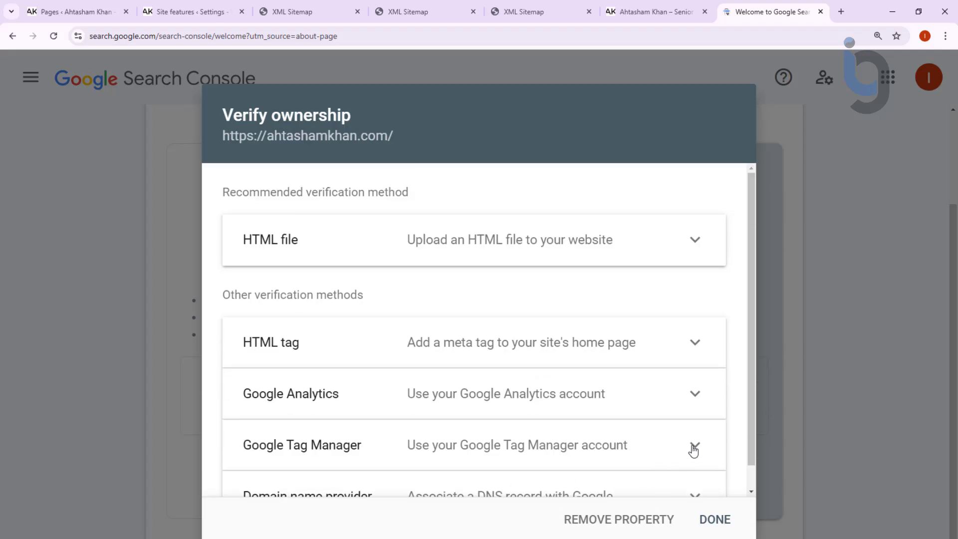
# Step: Expand the HTML file verification method, download its verification file and check the upload location
pyautogui.click(694, 239)
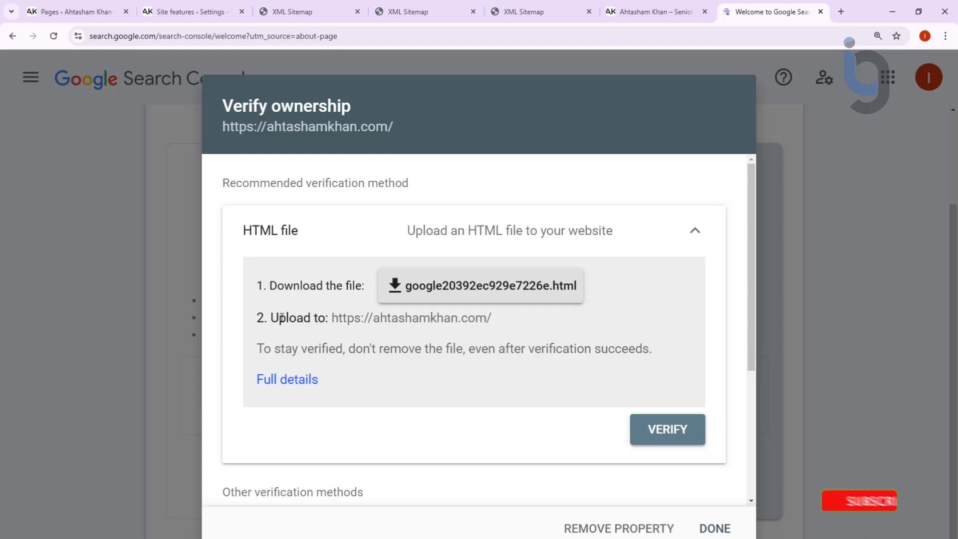
pyautogui.click(517, 291)
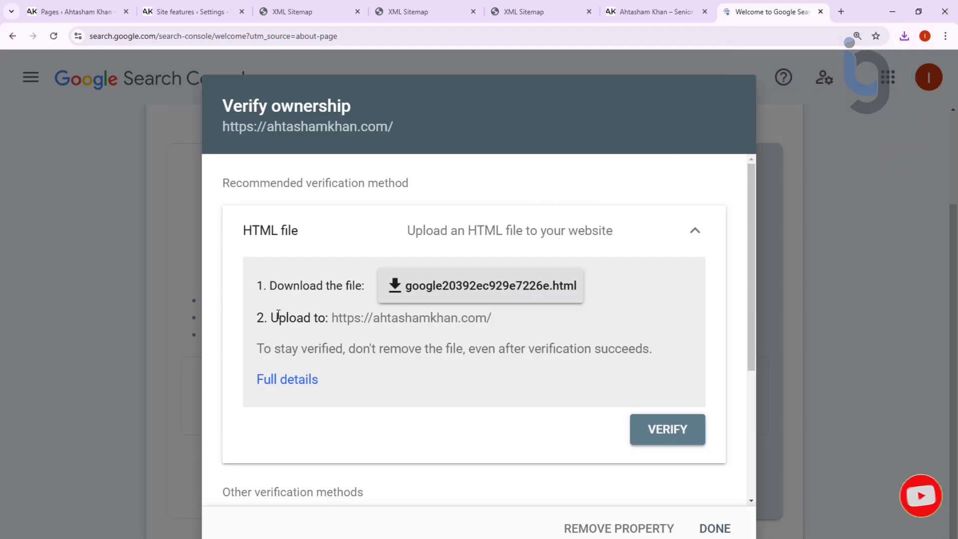
pyautogui.moveTo(378, 321); pyautogui.dragTo(505, 326)
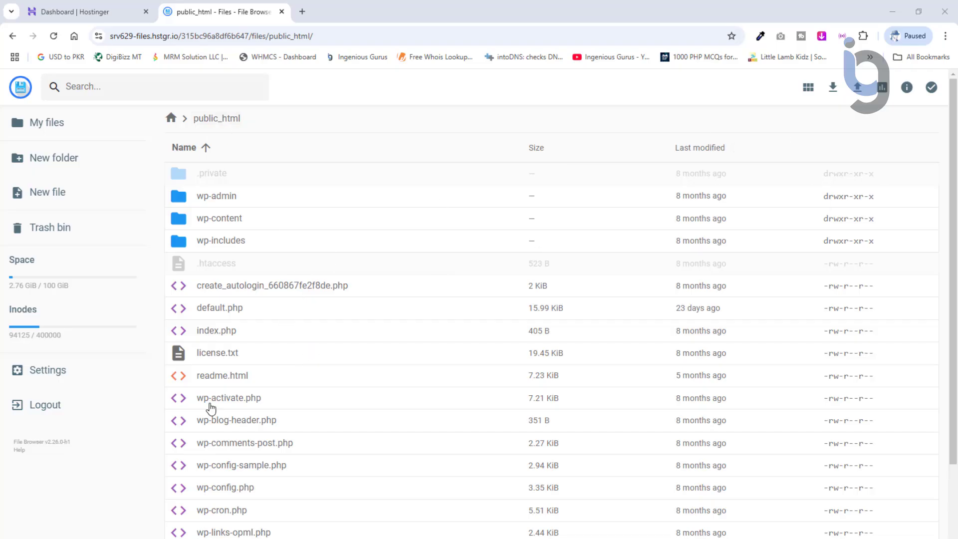
# Step: In the hosting file manager, upload the downloaded HTML verification file to the site's public_html folder and select it in the list
pyautogui.scroll(-3, 209, 449)
pyautogui.scroll(3, 210, 389)
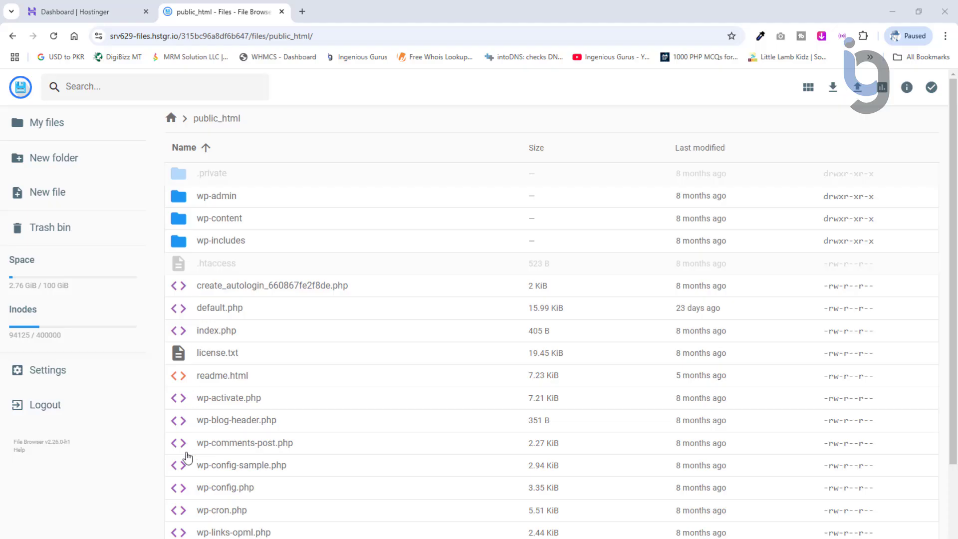
pyautogui.click(854, 90)
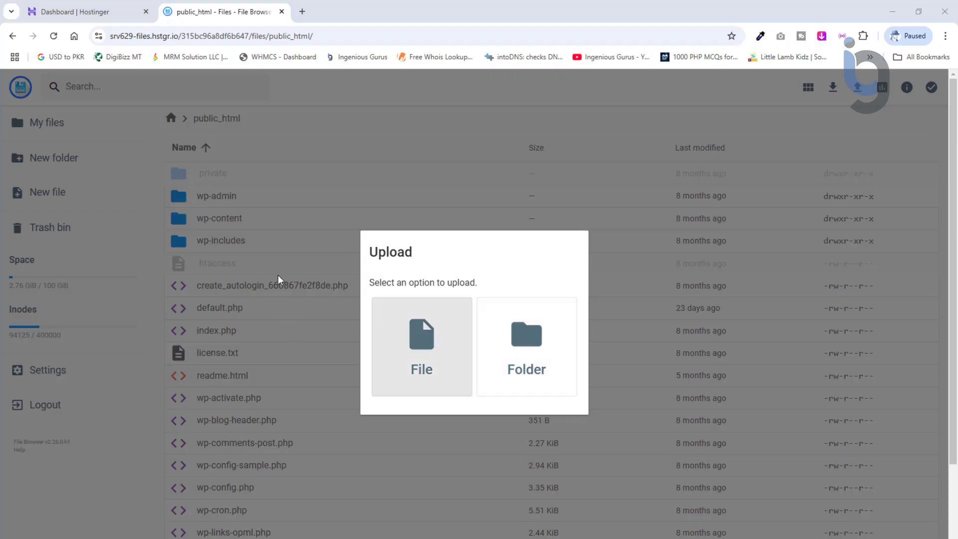
pyautogui.doubleClick(131, 122)
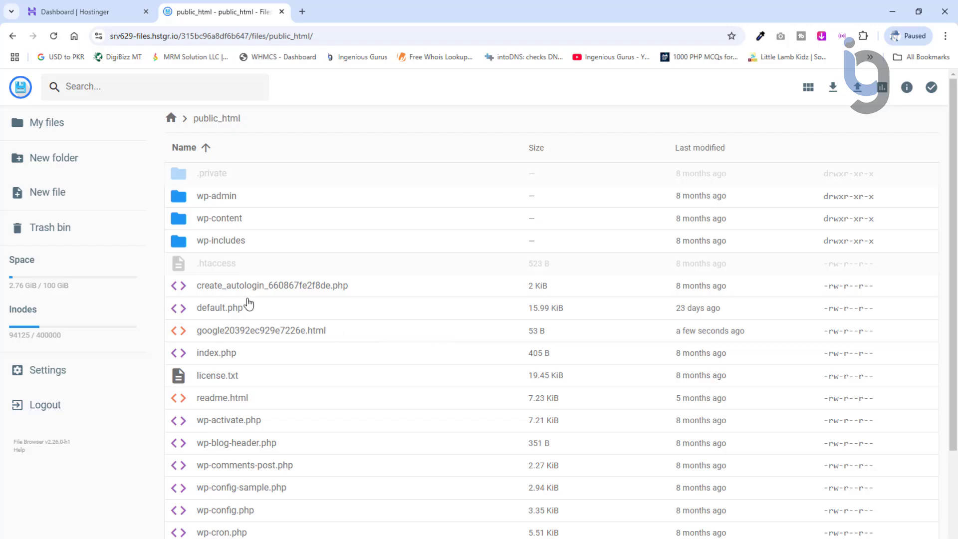
pyautogui.click(214, 333)
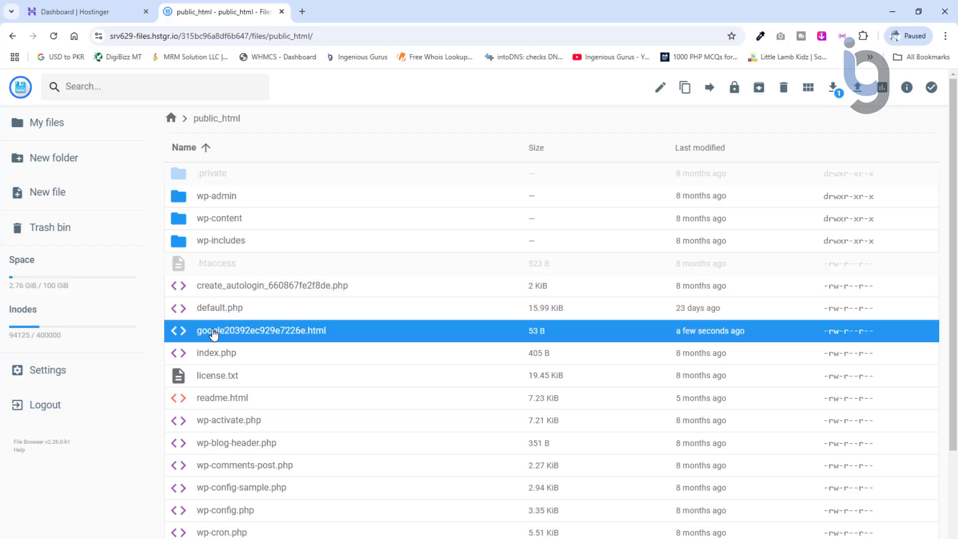
# Step: Return to Google Search Console and verify ownership of the site with the HTML file method
pyautogui.click(888, 5)
pyautogui.click(667, 429)
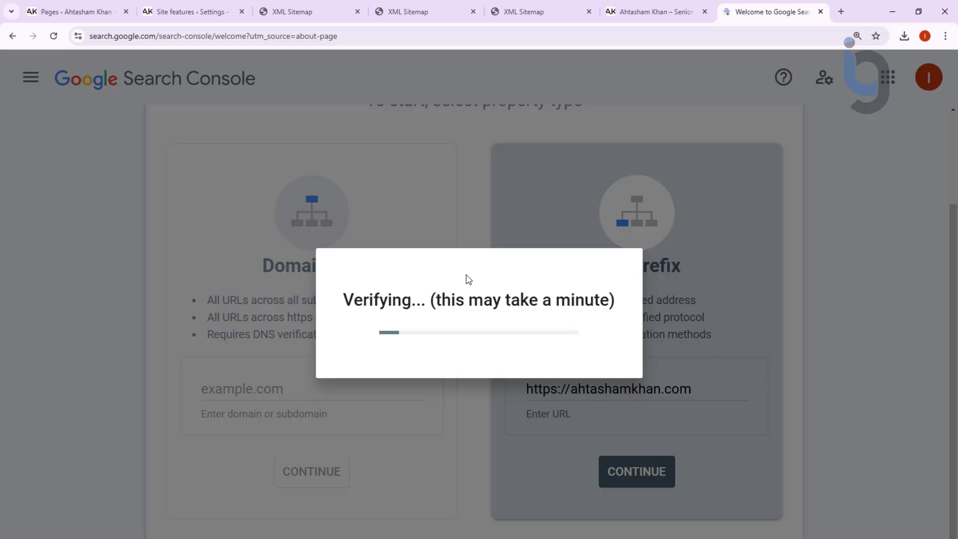
pyautogui.moveTo(262, 227); pyautogui.dragTo(447, 236)
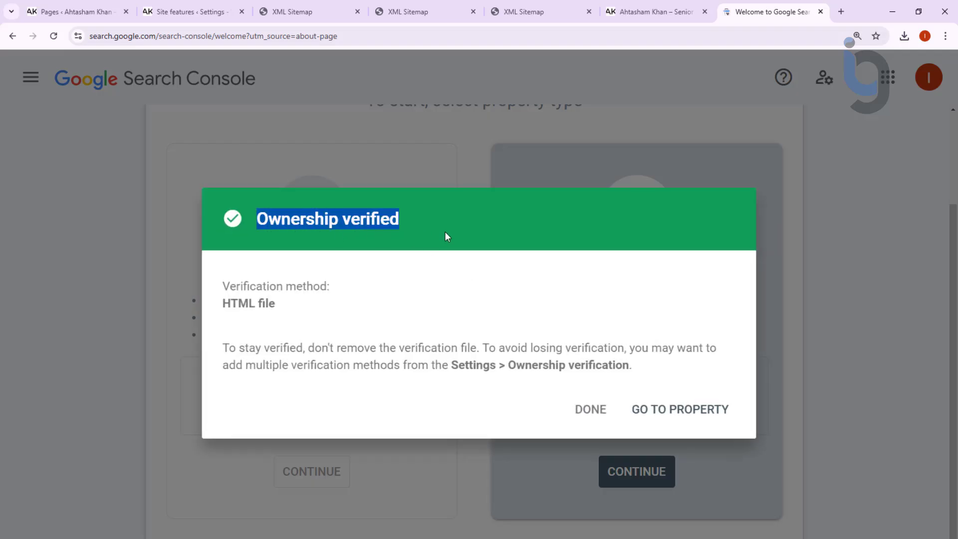
pyautogui.click(446, 277)
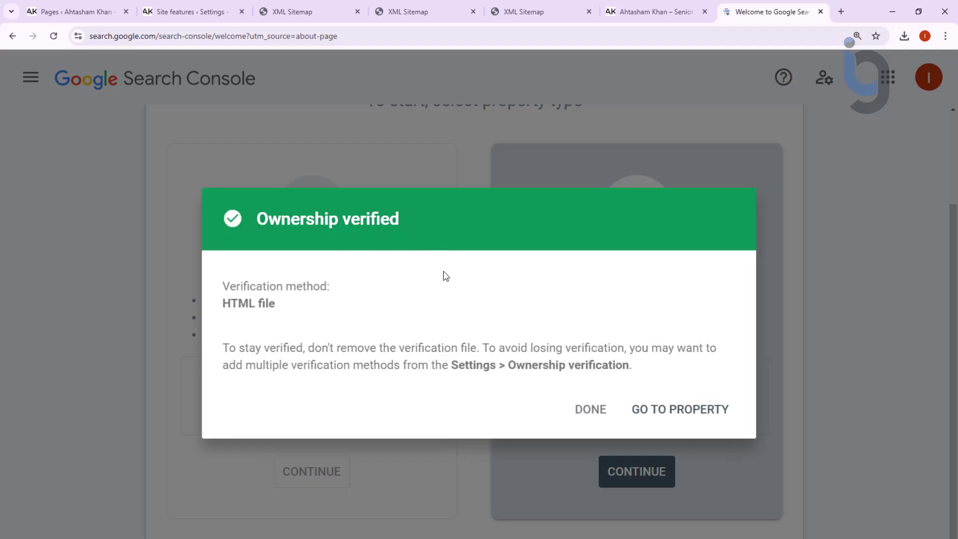
# Step: Go to the verified property and look over the Performance and Indexing sections of its overview at a reduced page zoom
pyautogui.click(707, 412)
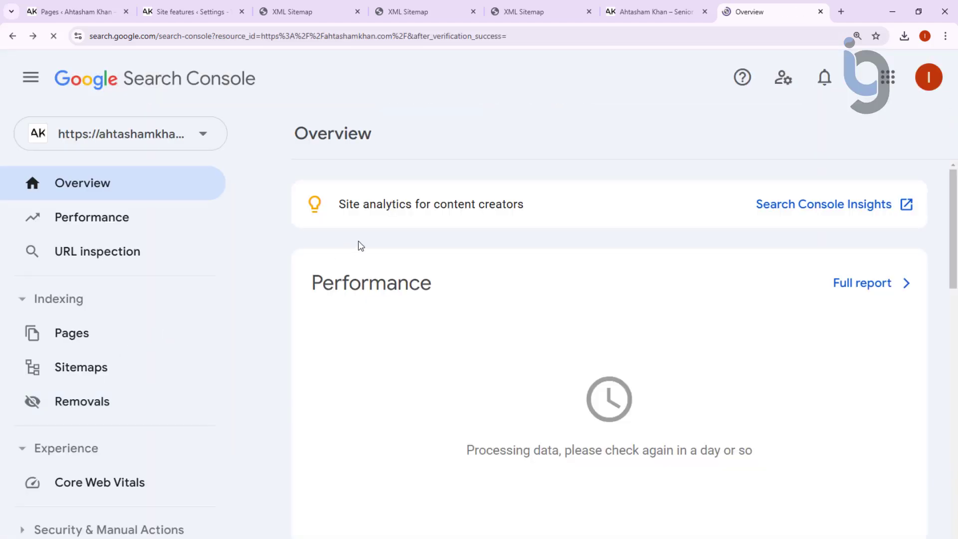
pyautogui.hotkey('ctrl', '-')
pyautogui.hotkey('ctrl', '-')
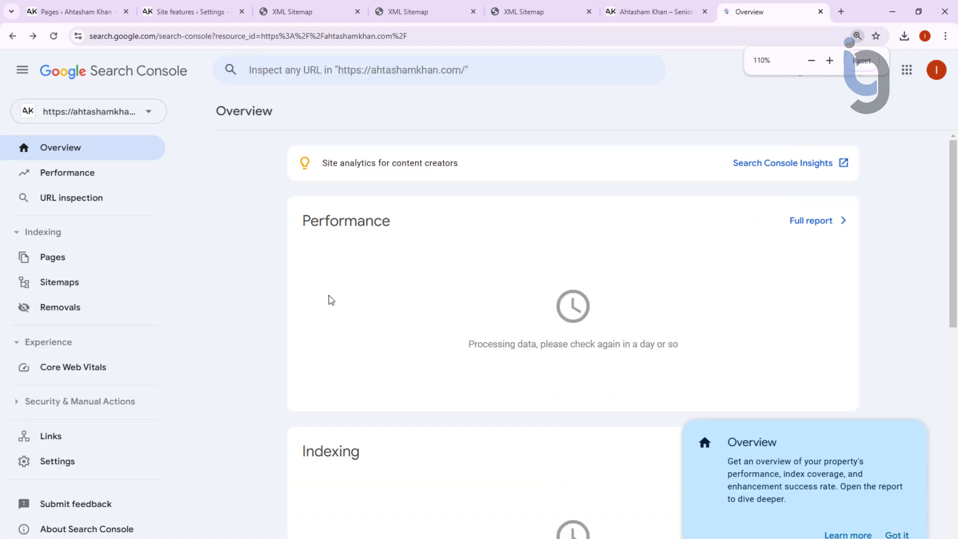
pyautogui.scroll(-2, 240, 349)
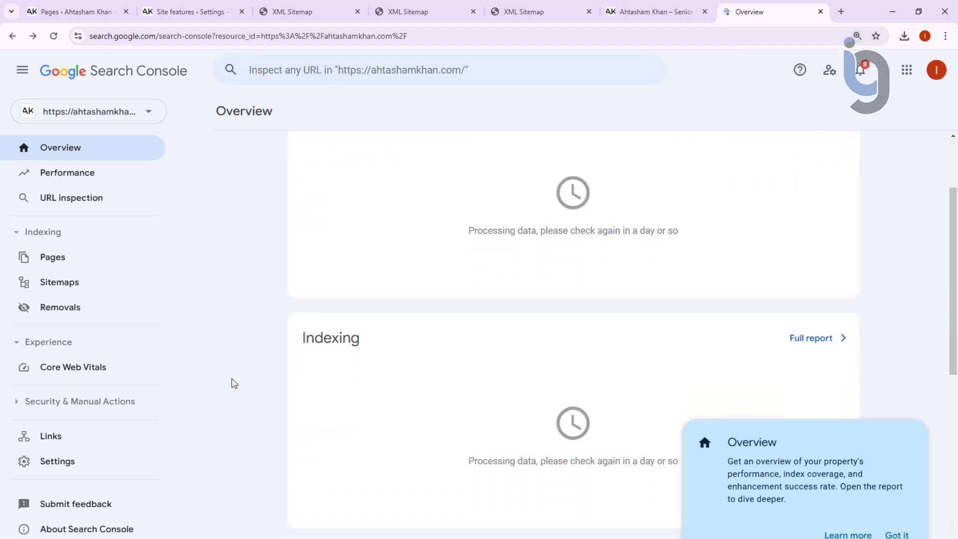
pyautogui.scroll(3, 232, 382)
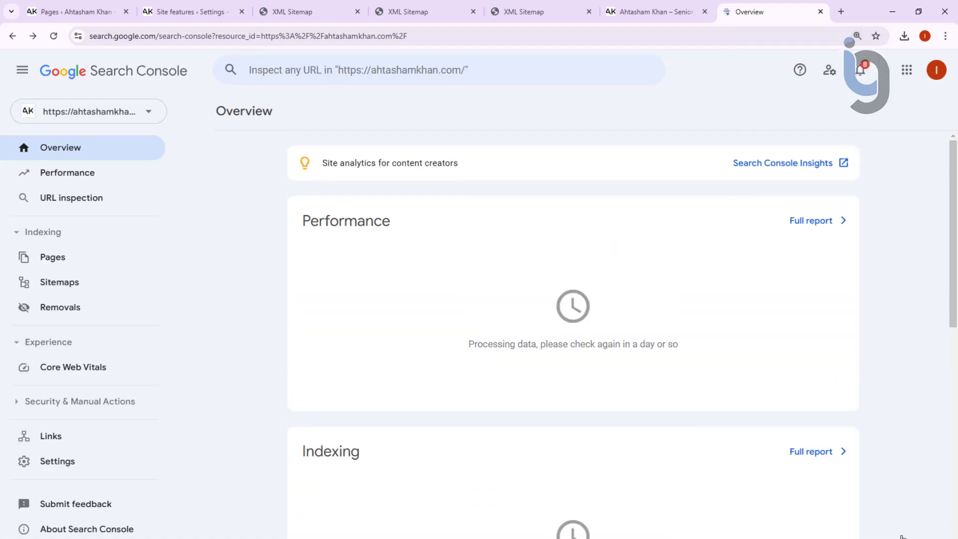
pyautogui.scroll(-2, 237, 383)
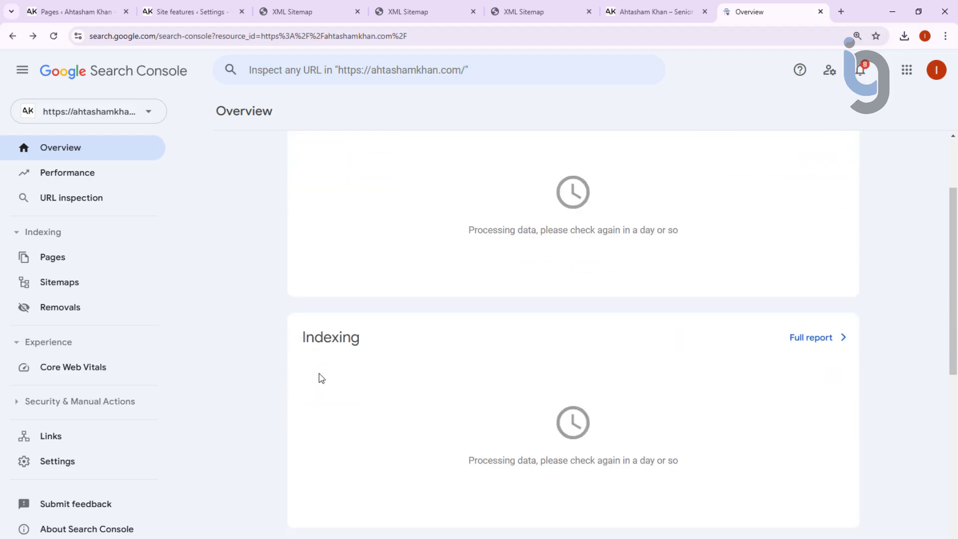
# Step: Open the property's Sitemaps page, dismiss the introductory tip and make the new sitemap URL field ready for entry
pyautogui.click(64, 284)
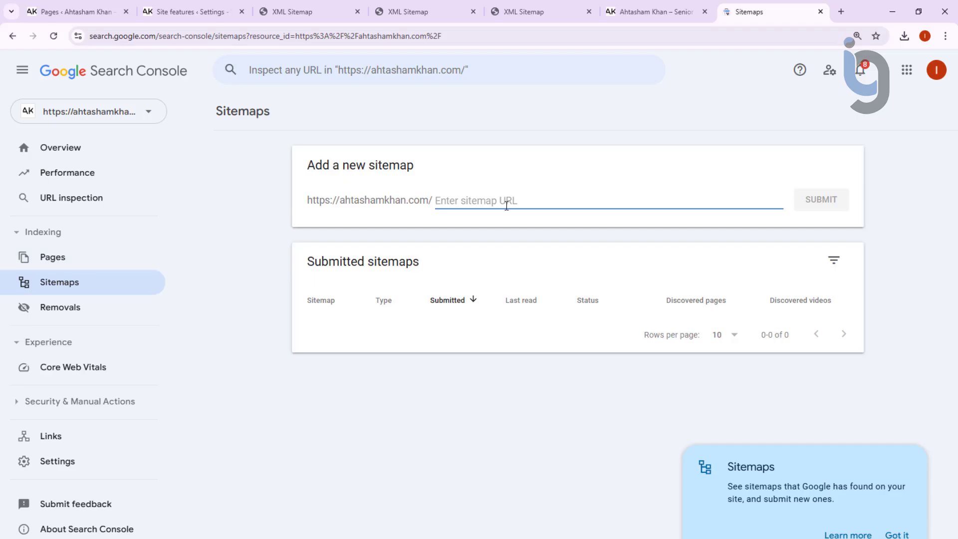
pyautogui.moveTo(305, 201); pyautogui.dragTo(434, 209)
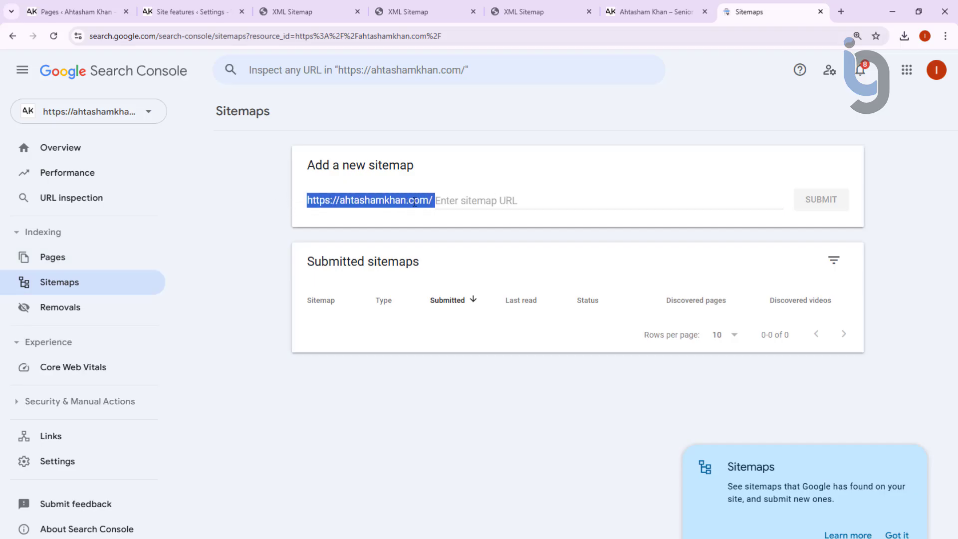
pyautogui.click(896, 533)
pyautogui.click(496, 204)
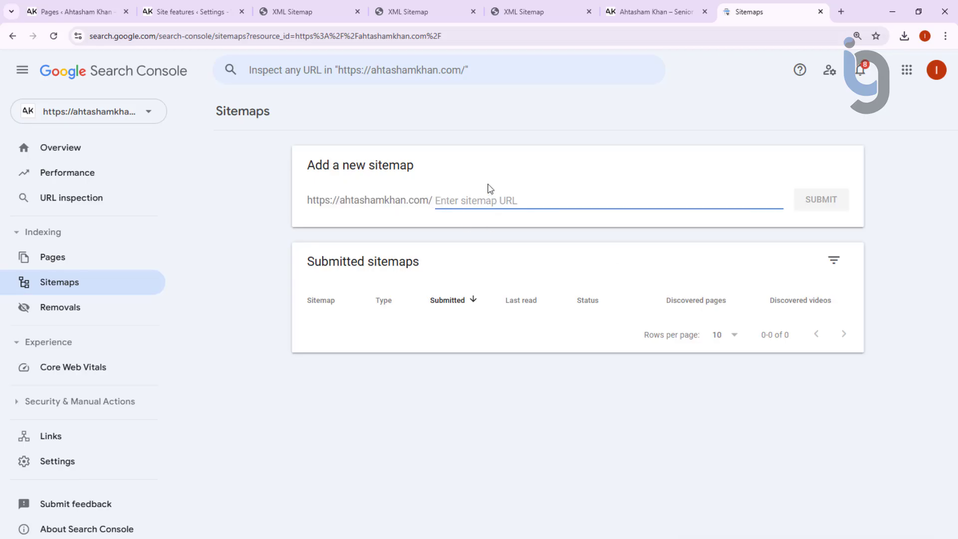
# Step: Close the two extra XML sitemap browser tabs and return to the sitemap index
pyautogui.click(525, 13)
pyautogui.click(415, 11)
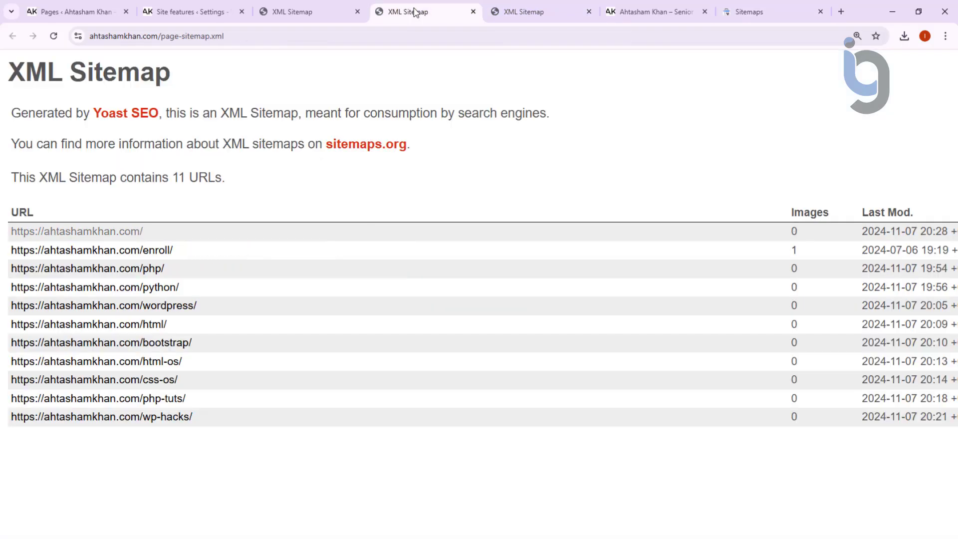
pyautogui.click(473, 11)
pyautogui.click(473, 12)
pyautogui.click(307, 11)
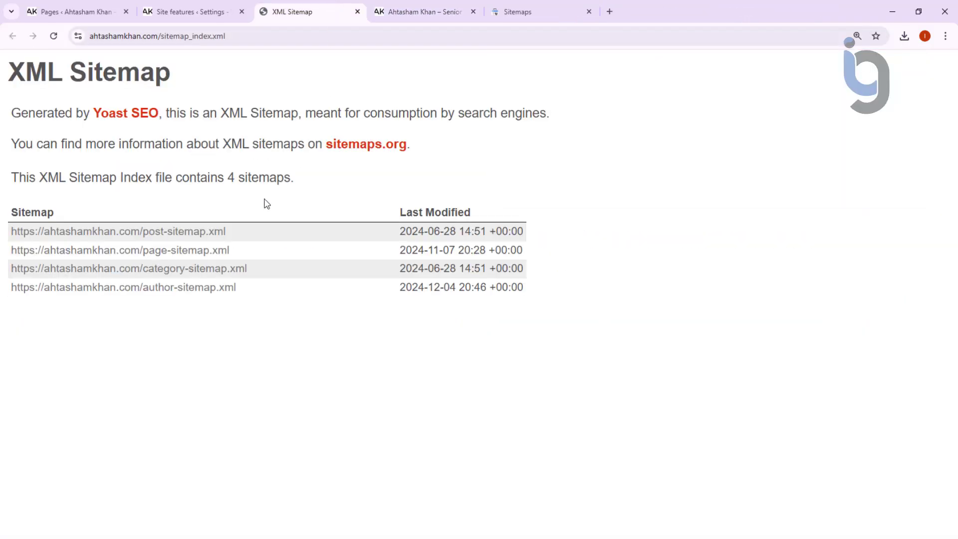
# Step: Open the post sitemap from the index in a new tab and copy post-sitemap.xml from its address
pyautogui.middleClick(178, 235)
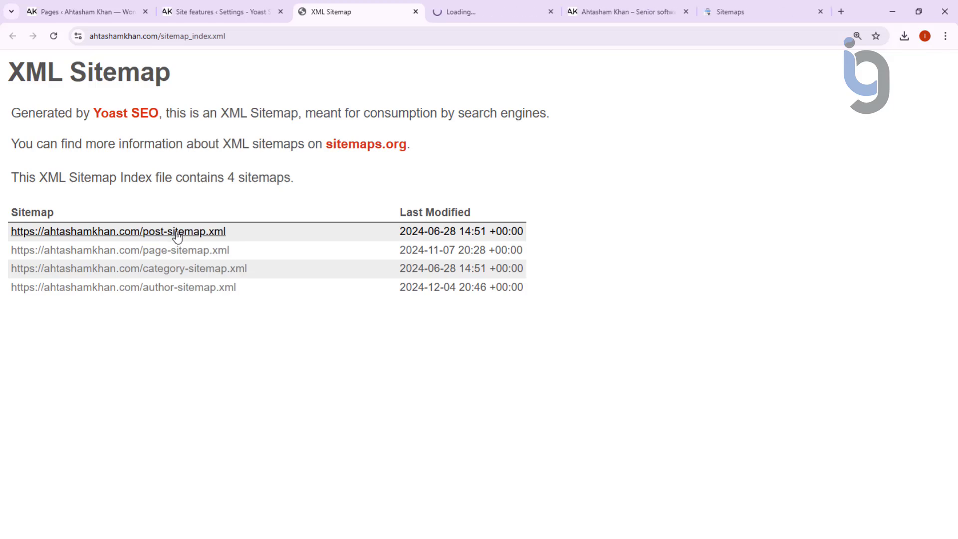
pyautogui.click(501, 6)
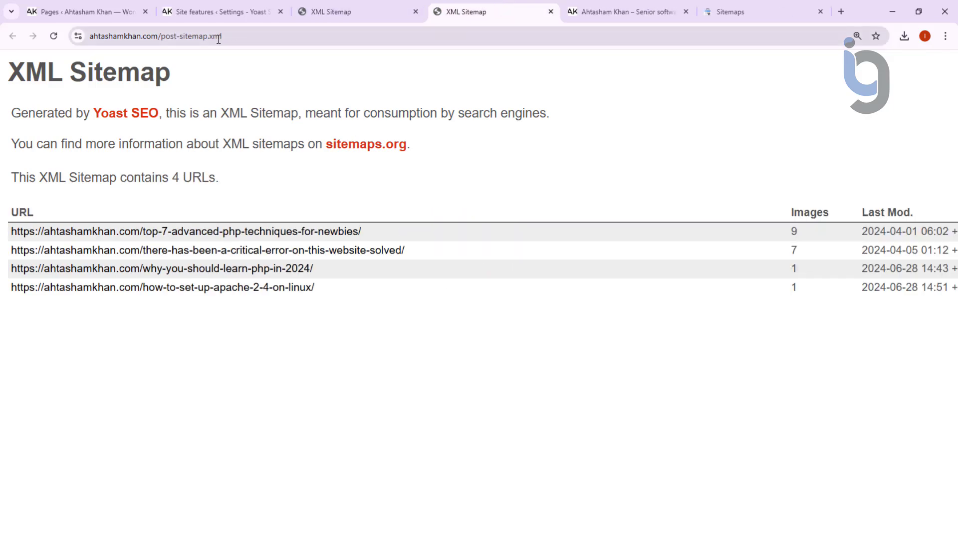
pyautogui.click(235, 36)
pyautogui.press('End')
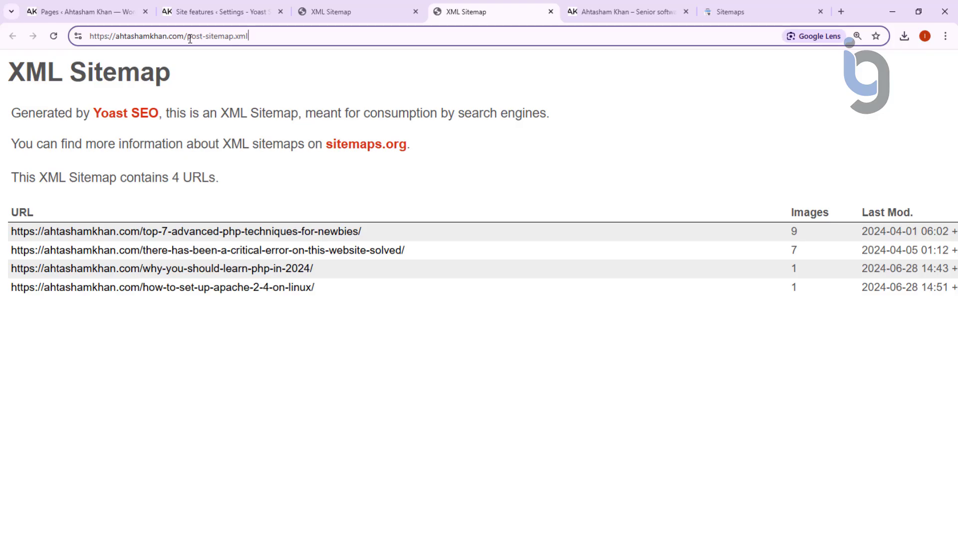
pyautogui.moveTo(188, 38); pyautogui.dragTo(286, 39)
pyautogui.hotkey('ctrl', 'c')
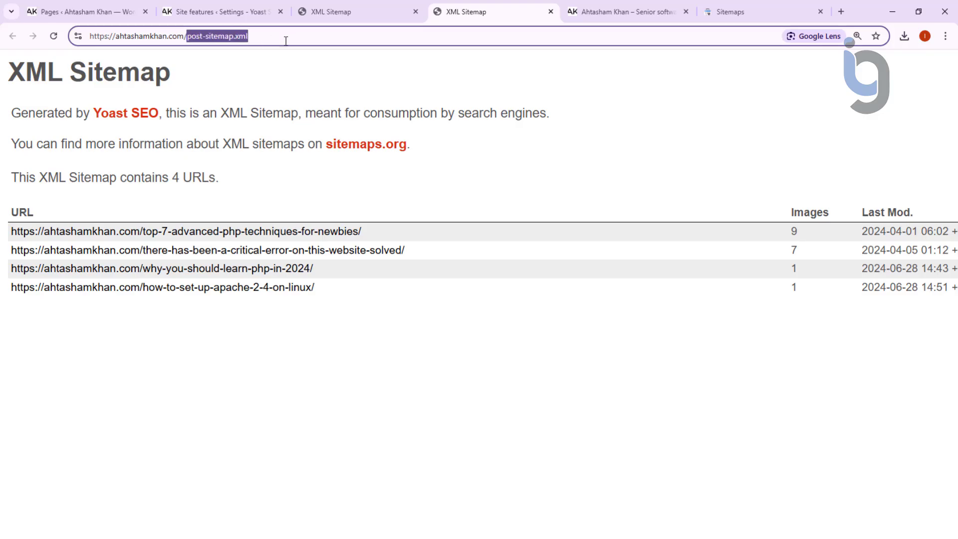
# Step: Submit post-sitemap.xml as a new sitemap for the property in Search Console
pyautogui.click(737, 11)
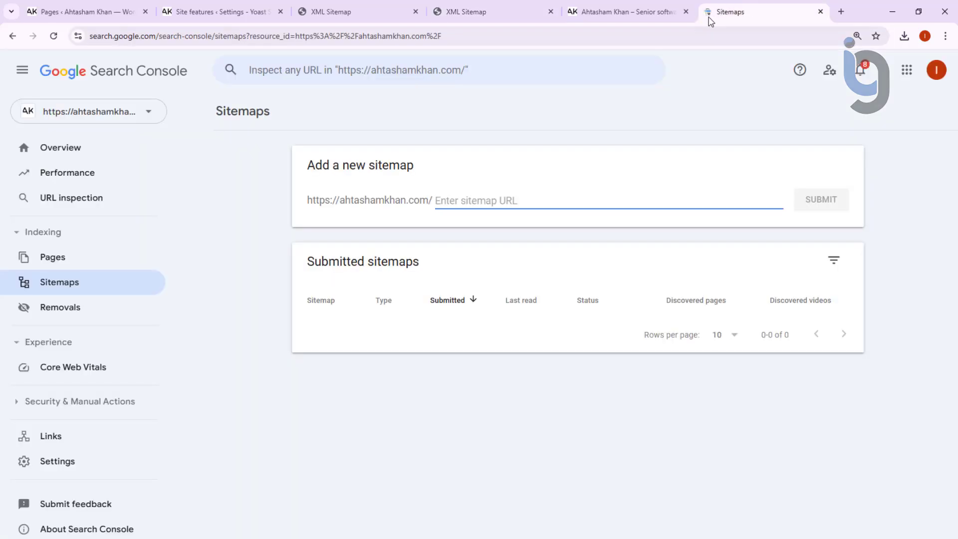
pyautogui.hotkey('ctrl', 'v')
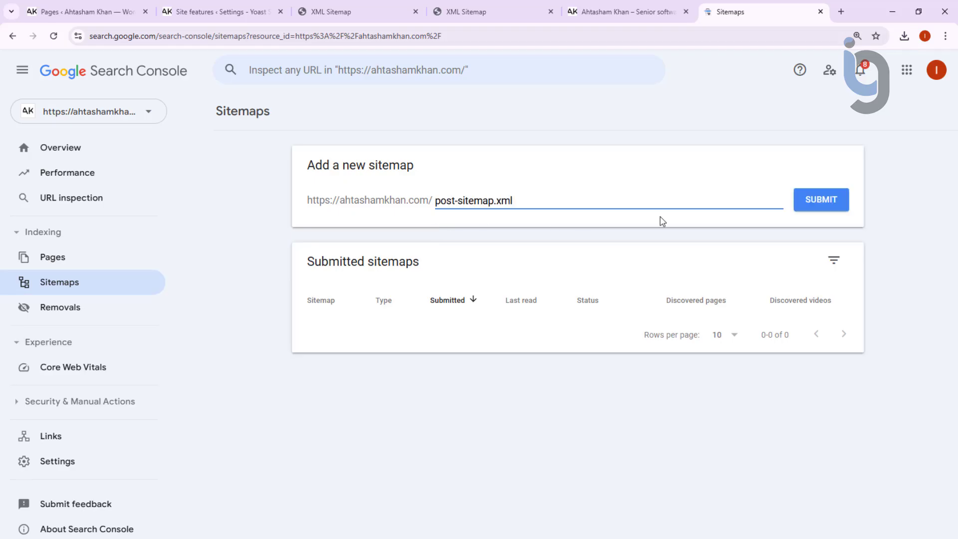
pyautogui.click(829, 206)
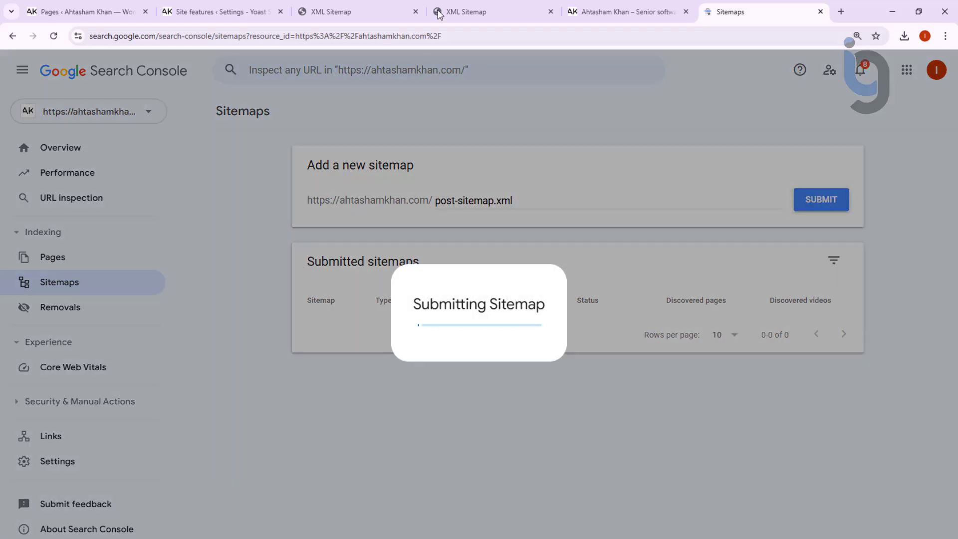
# Step: Go back to the post sitemap and review the post URLs it lists
pyautogui.click(380, 6)
pyautogui.click(448, 7)
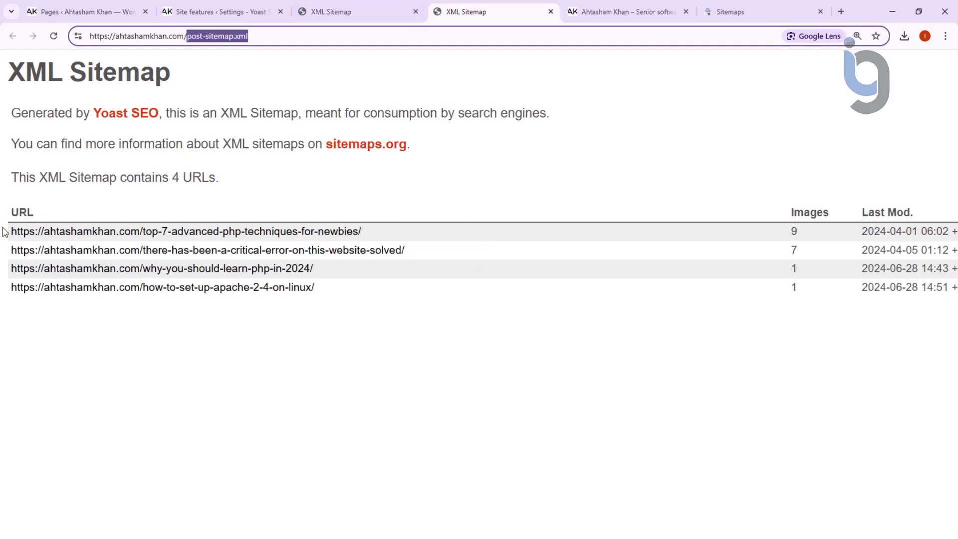
pyautogui.moveTo(4, 232); pyautogui.dragTo(343, 330)
pyautogui.click(256, 272)
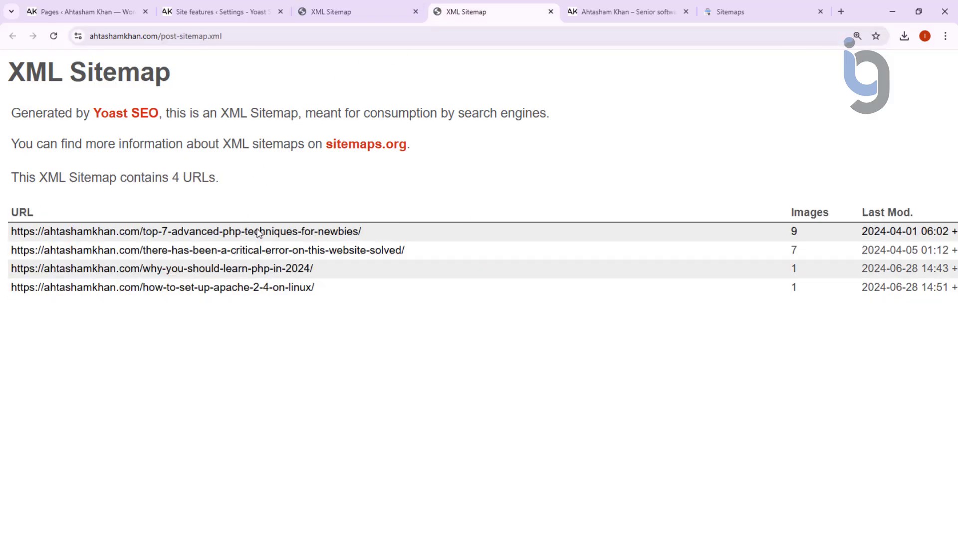
# Step: Dismiss the post sitemap's submission confirmation in Search Console and open the page sitemap from the sitemap index in a new tab
pyautogui.click(752, 6)
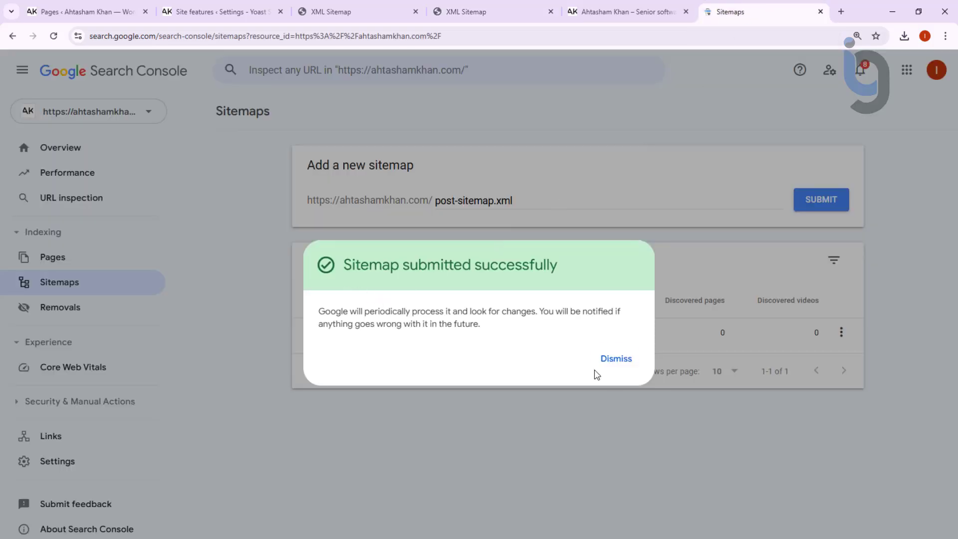
pyautogui.click(614, 359)
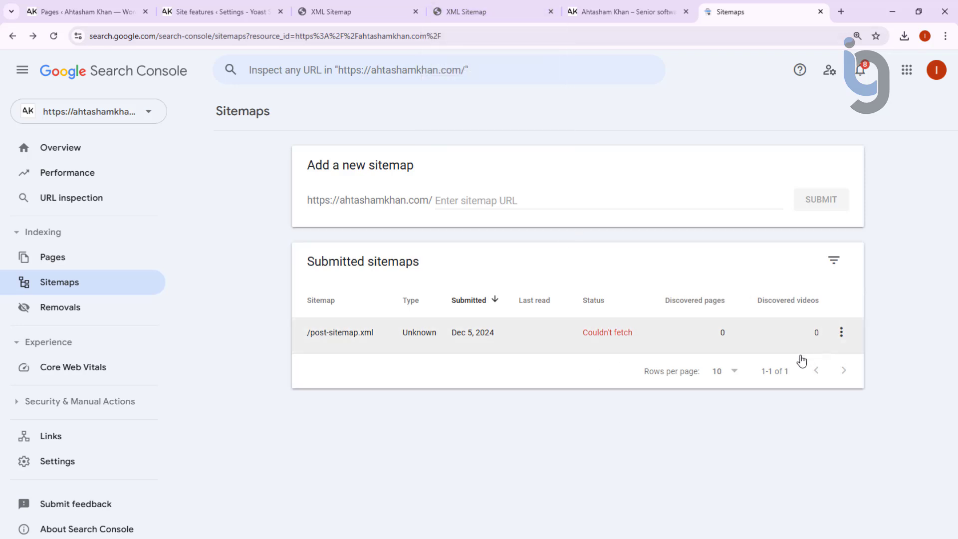
pyautogui.click(507, 11)
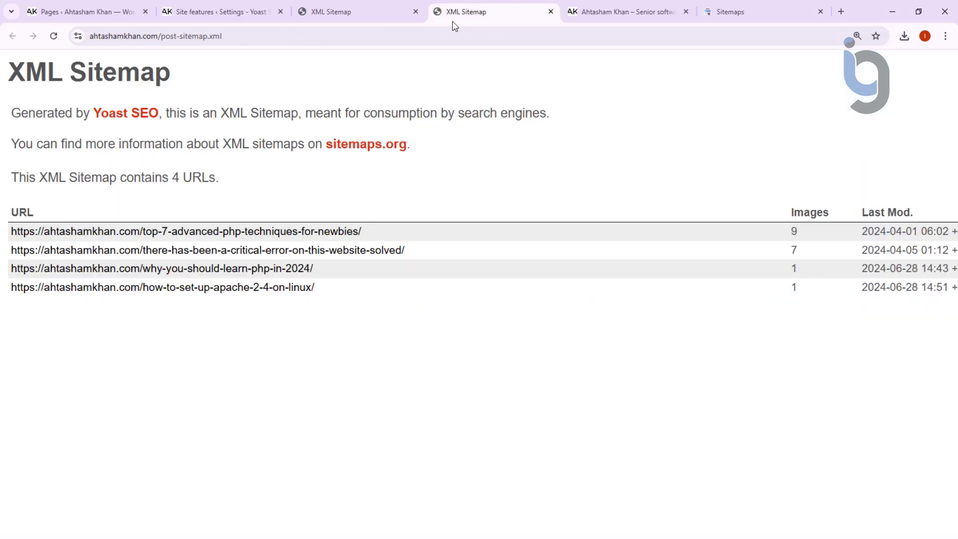
pyautogui.click(342, 8)
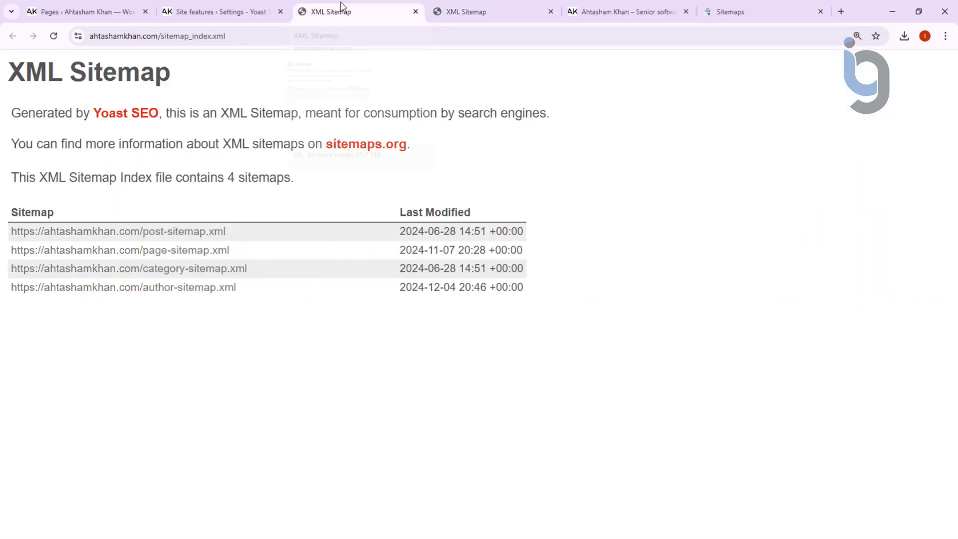
pyautogui.middleClick(166, 253)
pyautogui.click(424, 10)
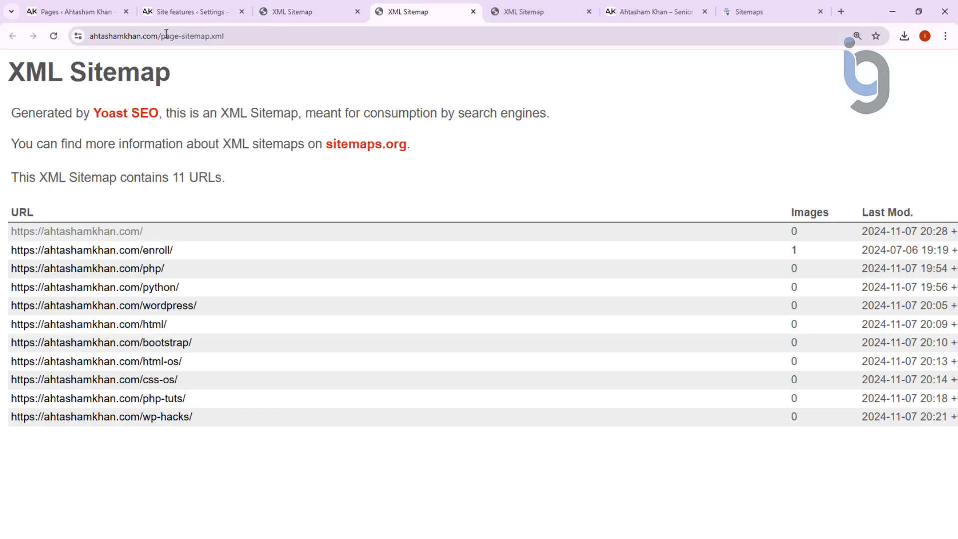
# Step: Copy page-sitemap.xml from its address, submit it as a new sitemap in Search Console and dismiss the confirmation
pyautogui.moveTo(163, 35); pyautogui.dragTo(288, 51)
pyautogui.hotkey('ctrl', 'c')
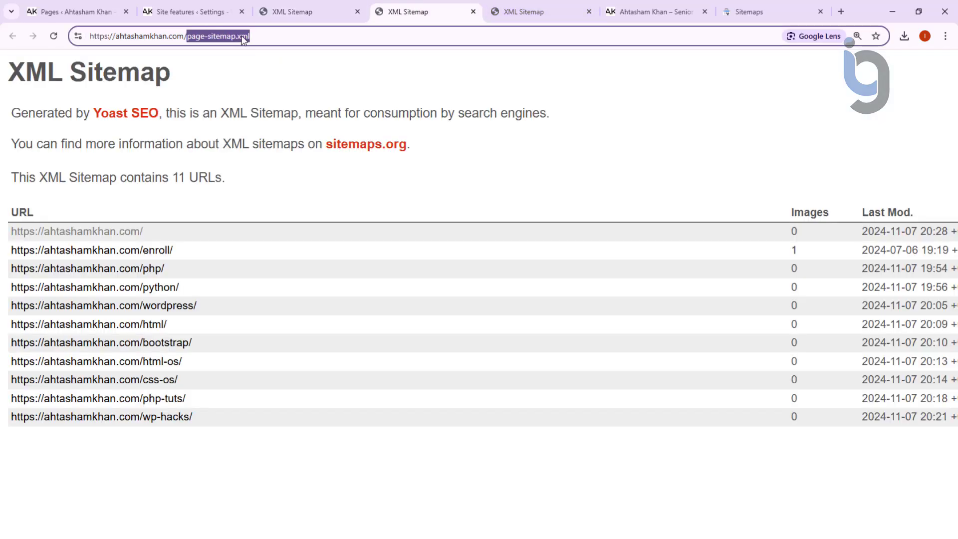
pyautogui.click(728, 8)
pyautogui.click(529, 202)
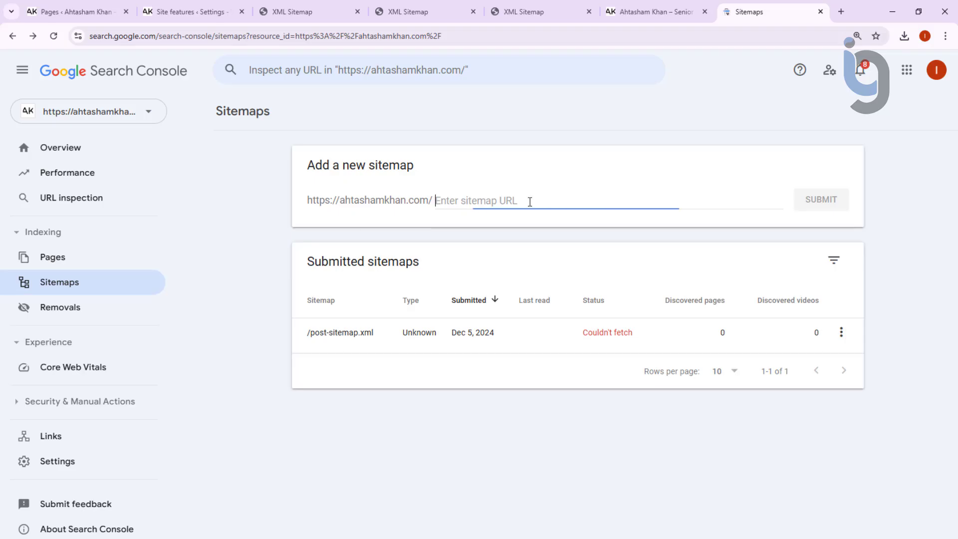
pyautogui.hotkey('ctrl', 'v')
pyautogui.press('Return')
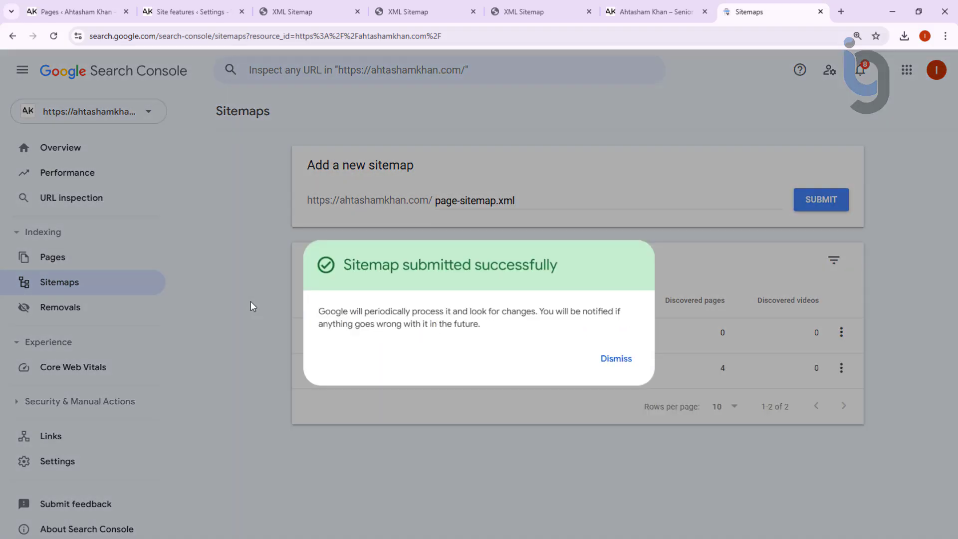
pyautogui.click(622, 361)
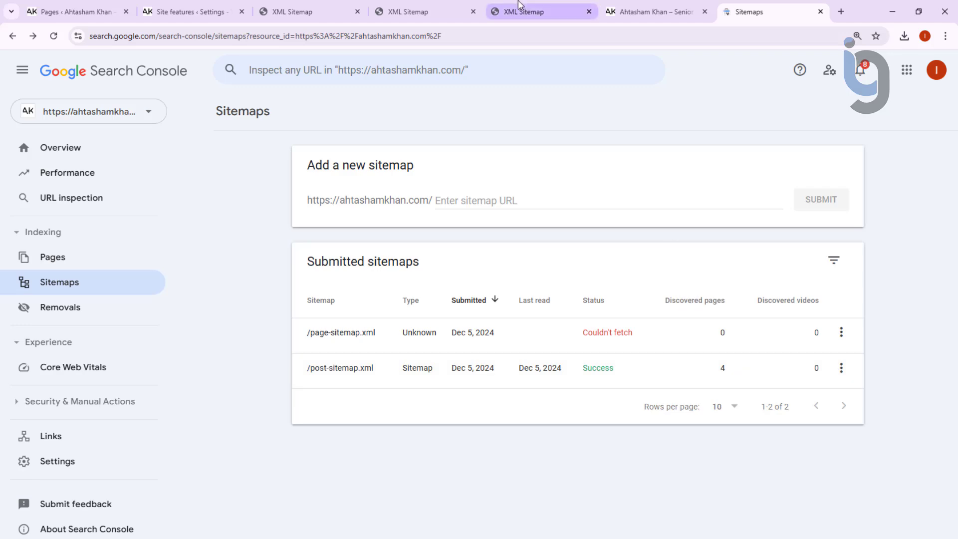
# Step: Recheck the URLs in the post sitemap and reload Search Console's list of submitted sitemaps
pyautogui.click(438, 7)
pyautogui.click(528, 7)
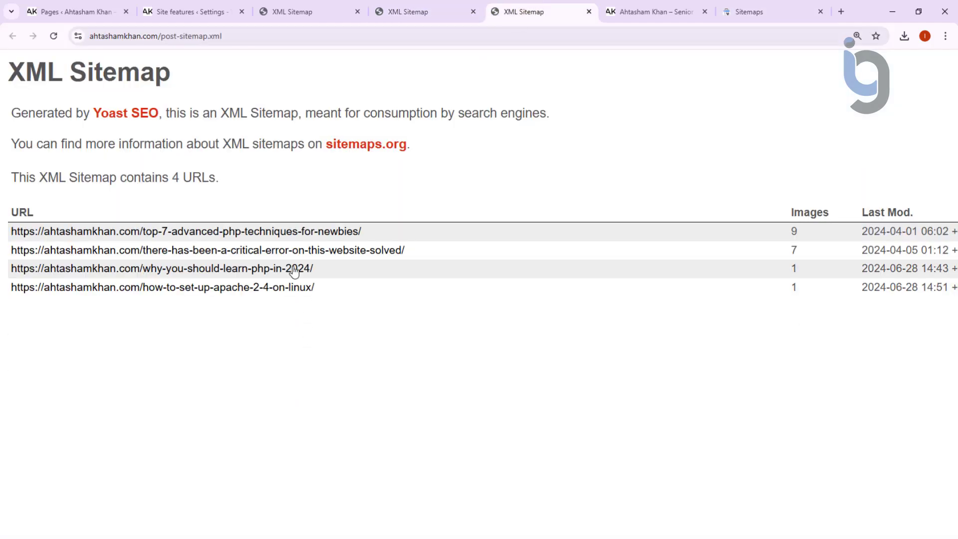
pyautogui.moveTo(5, 232); pyautogui.dragTo(260, 231)
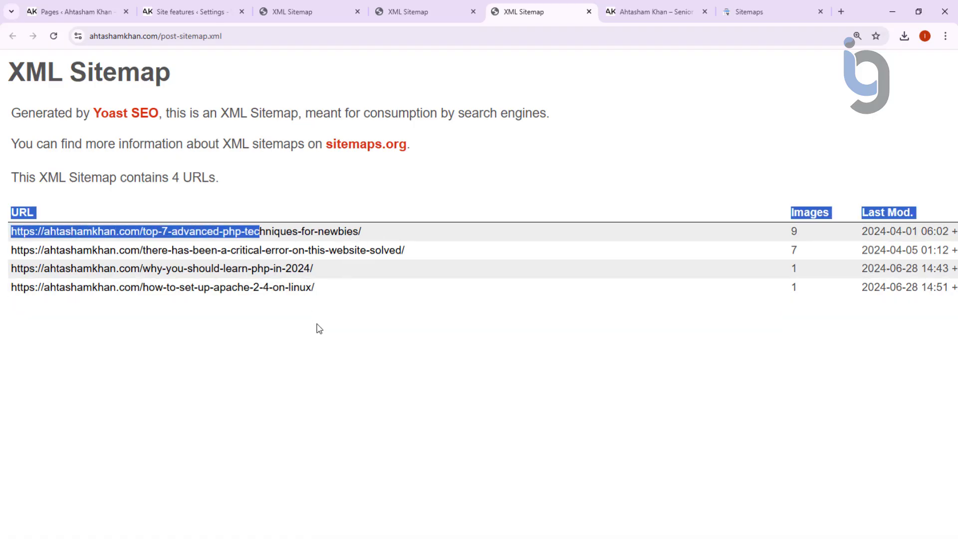
pyautogui.click(744, 5)
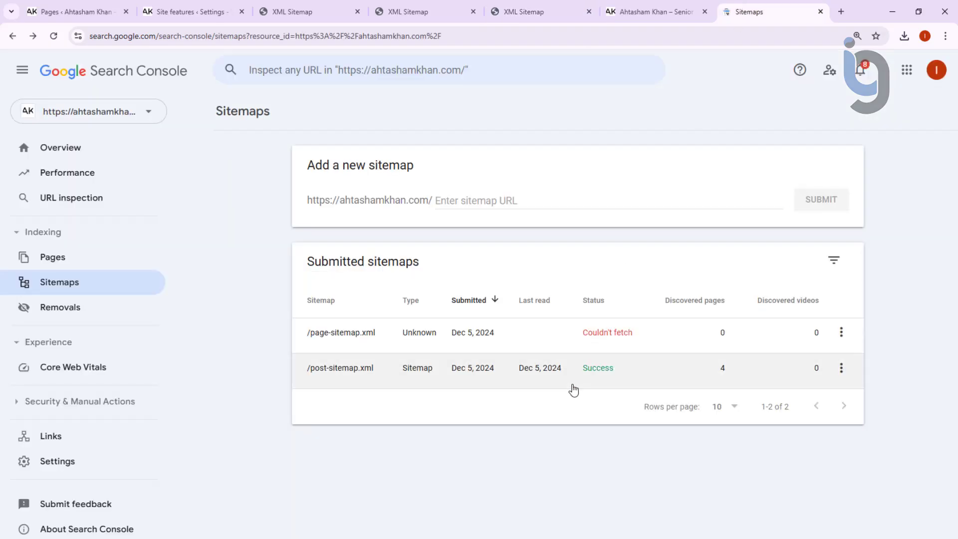
pyautogui.click(58, 39)
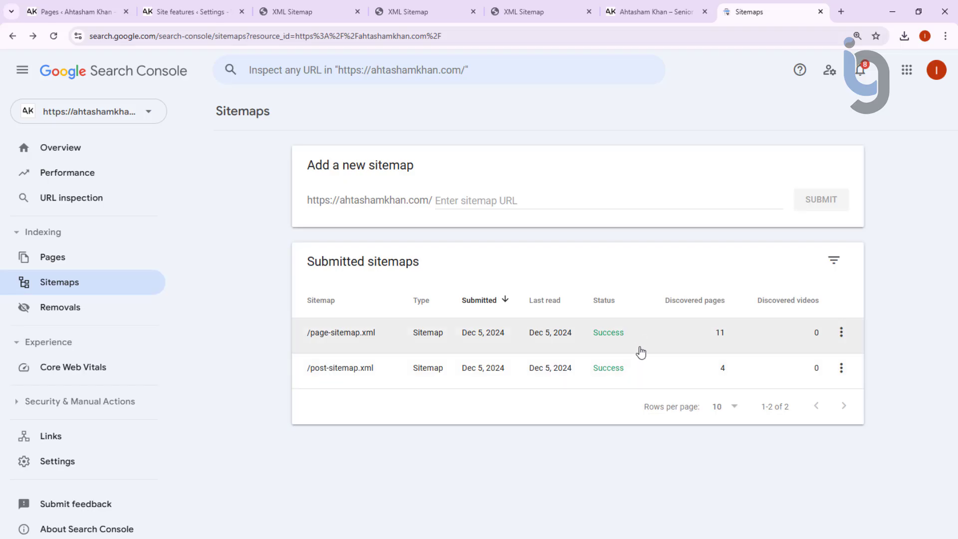
# Step: Compare the page sitemap's URL count with the discovered pages listed for it in Search Console
pyautogui.click(571, 6)
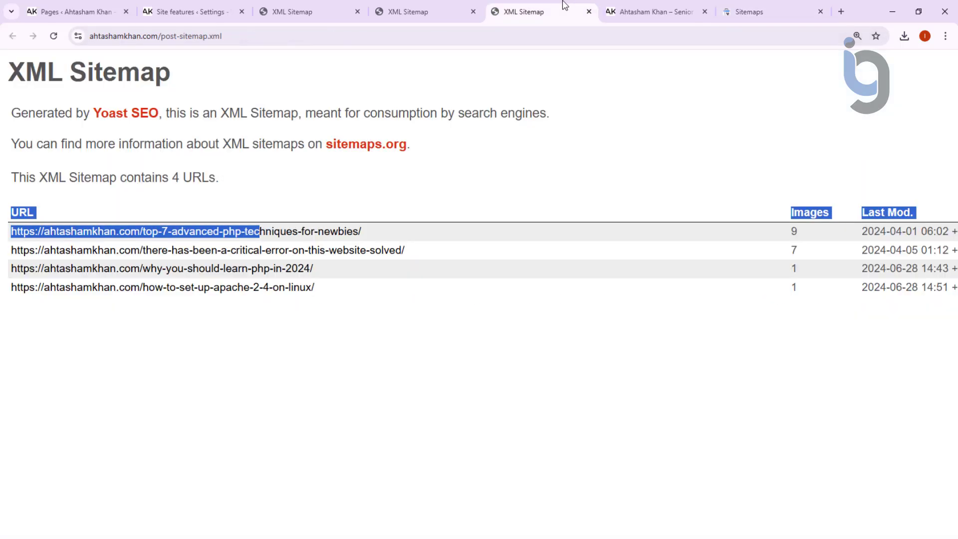
pyautogui.click(428, 7)
pyautogui.click(163, 461)
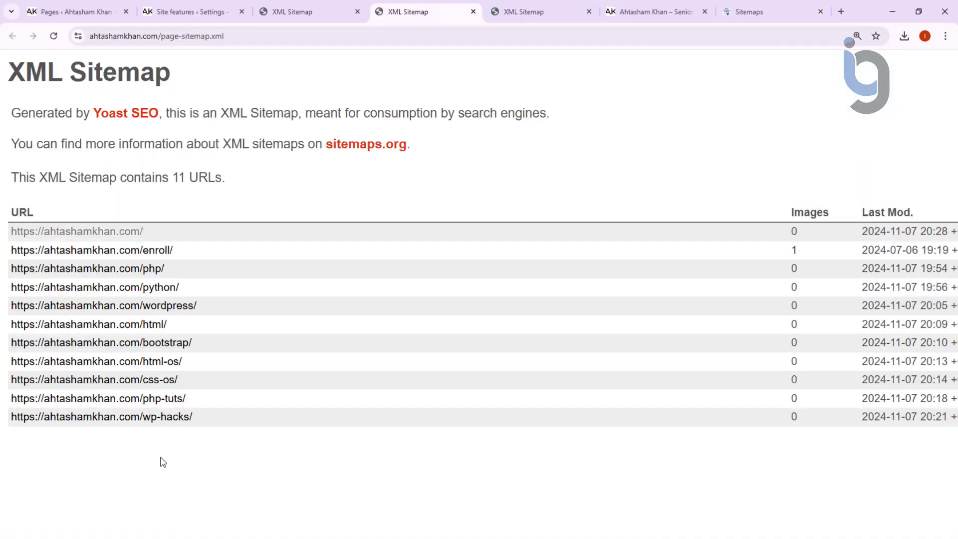
pyautogui.moveTo(12, 175); pyautogui.dragTo(255, 182)
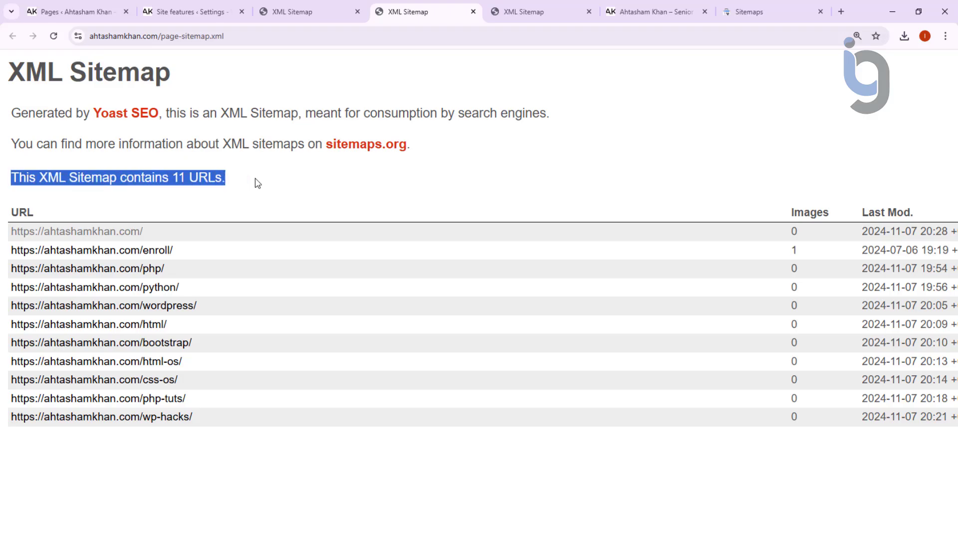
pyautogui.click(178, 180)
pyautogui.click(748, 11)
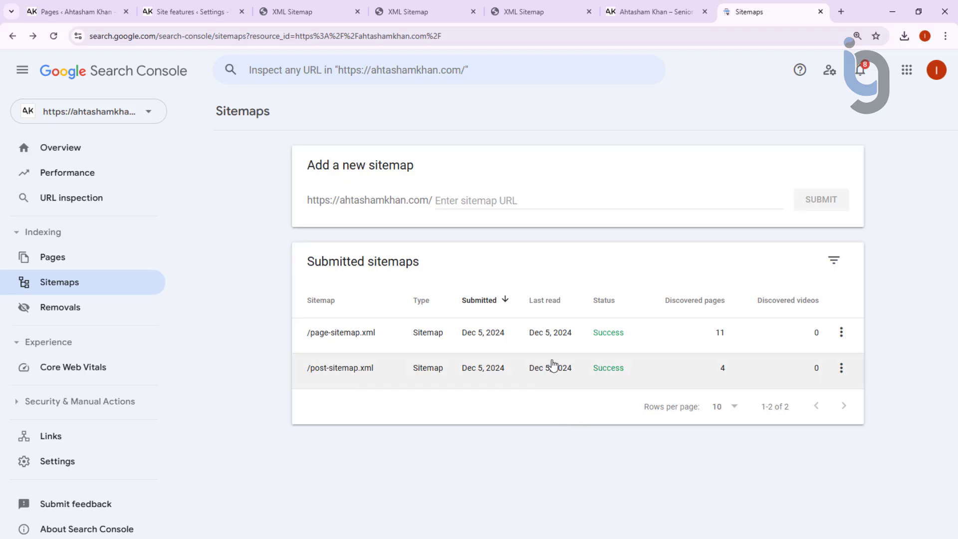
# Step: Review the page URLs and address of the page sitemap again, checking them against the submitted sitemaps in Search Console
pyautogui.click(427, 9)
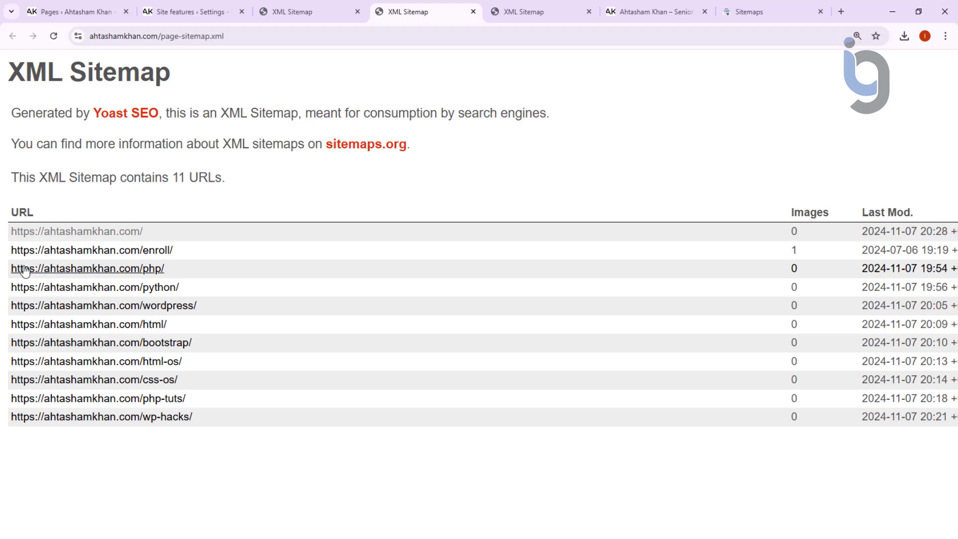
pyautogui.moveTo(9, 270); pyautogui.dragTo(83, 270)
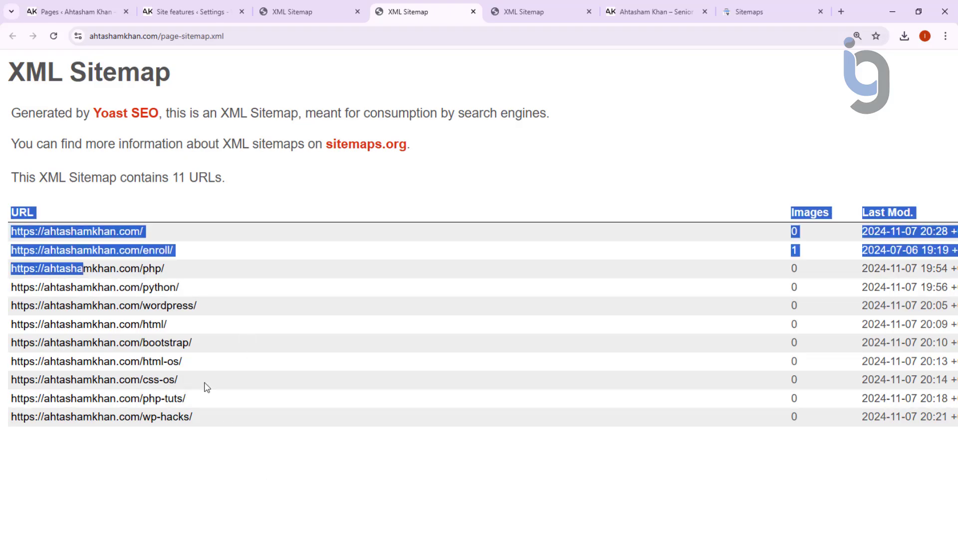
pyautogui.click(236, 514)
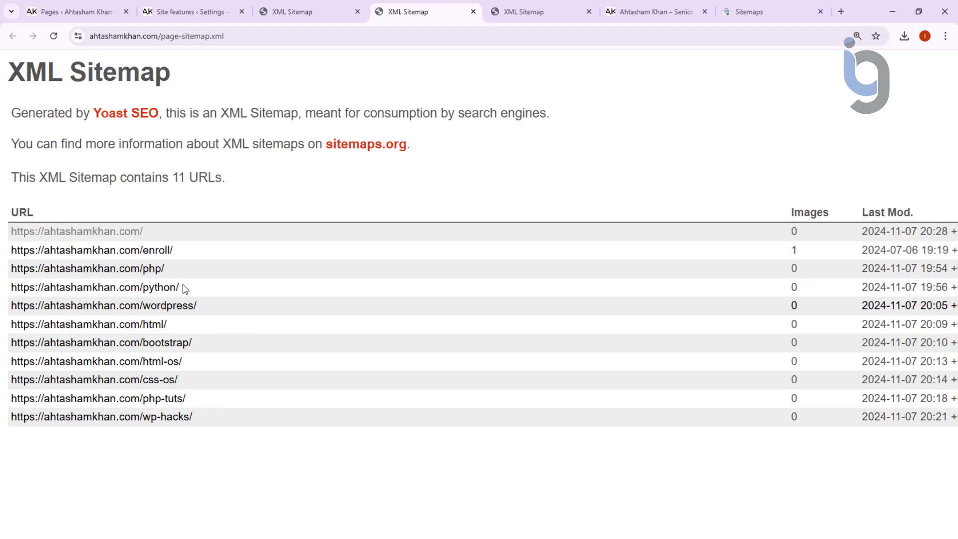
pyautogui.click(161, 34)
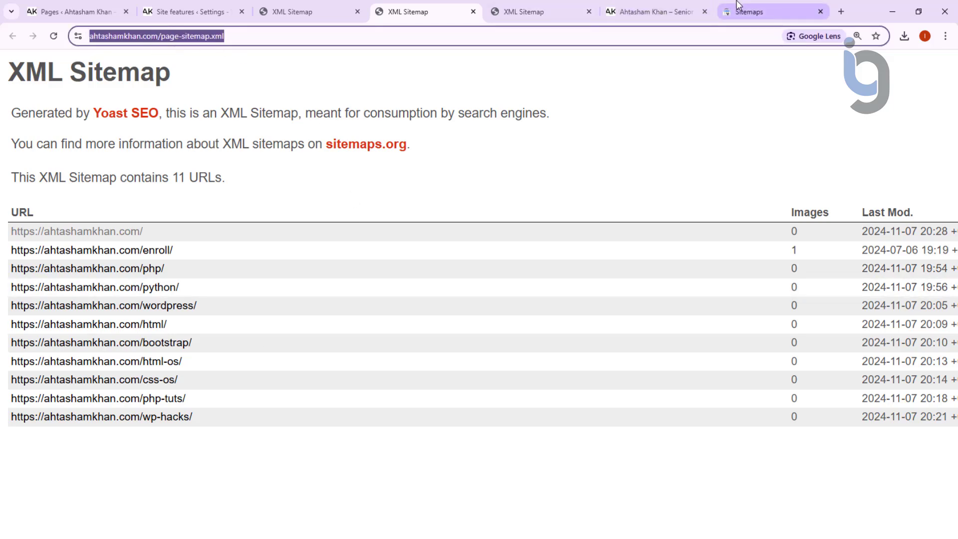
pyautogui.click(751, 11)
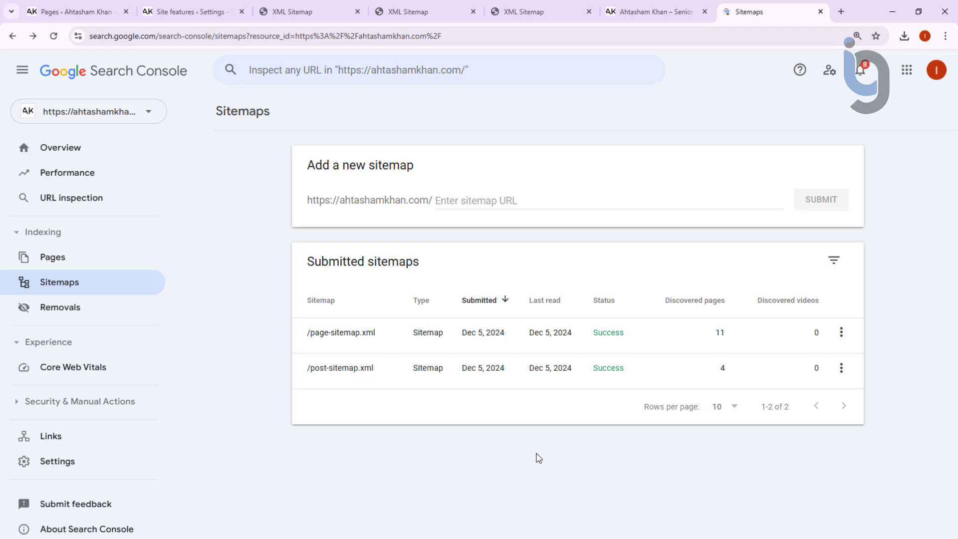
pyautogui.click(424, 11)
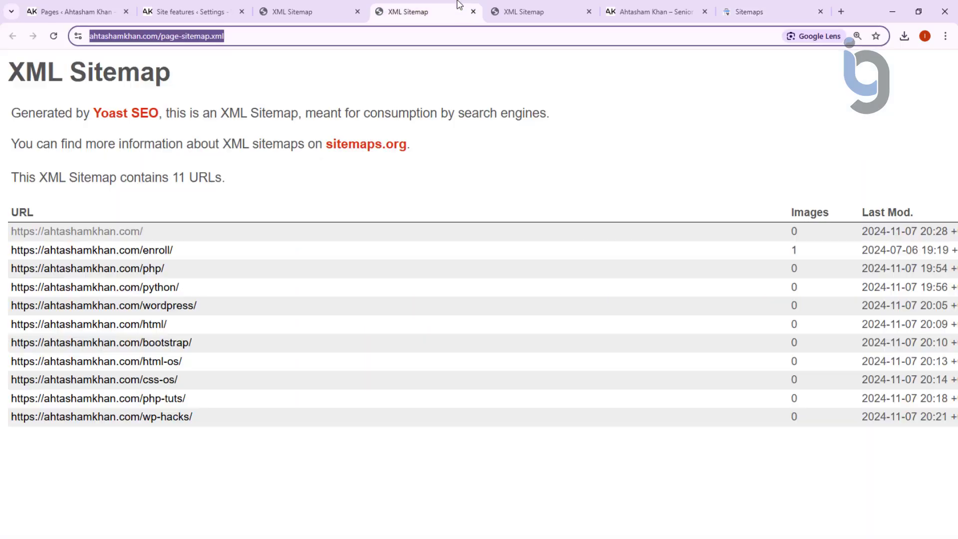
pyautogui.click(566, 145)
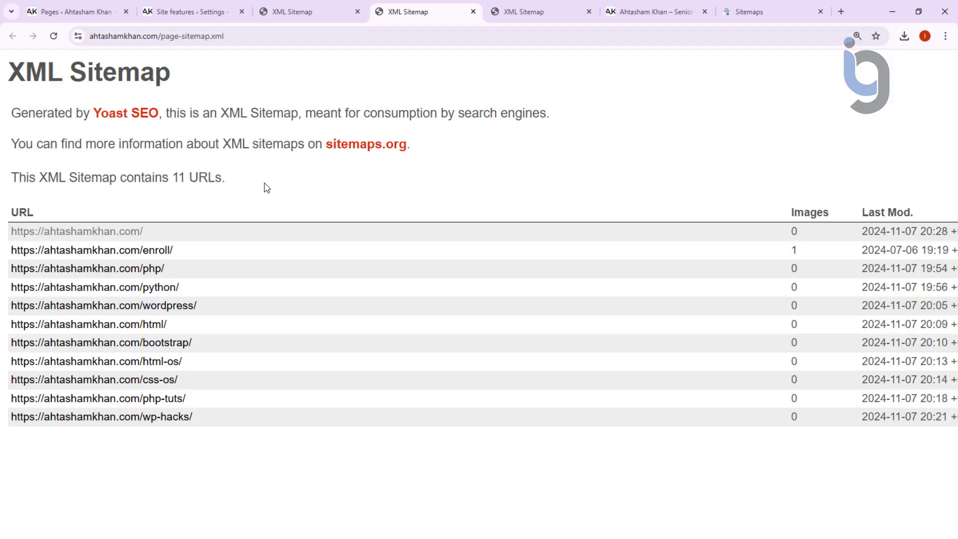
pyautogui.click(760, 11)
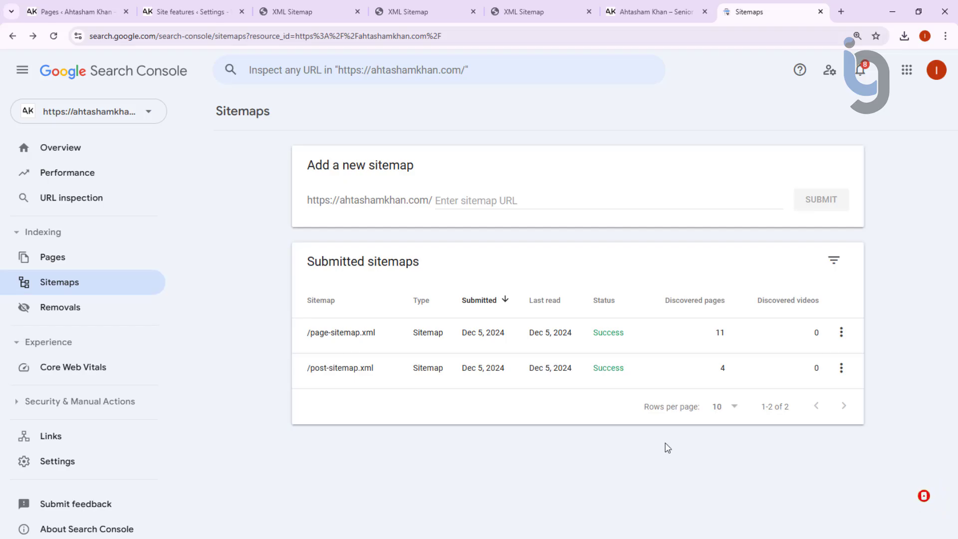
# Step: Revisit the sitemap index and look over the Yoast SEO site features page at 100% zoom, back to its beginning
pyautogui.click(312, 7)
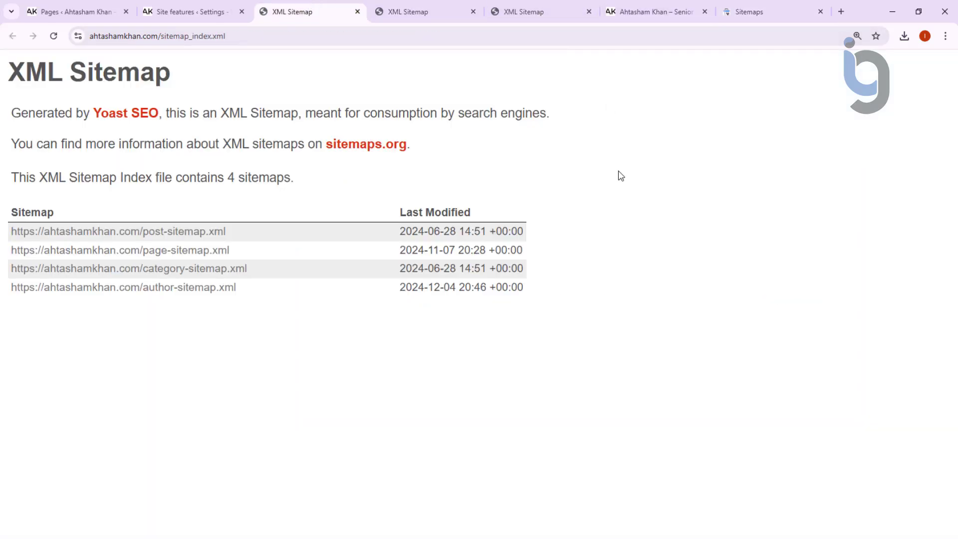
pyautogui.click(185, 8)
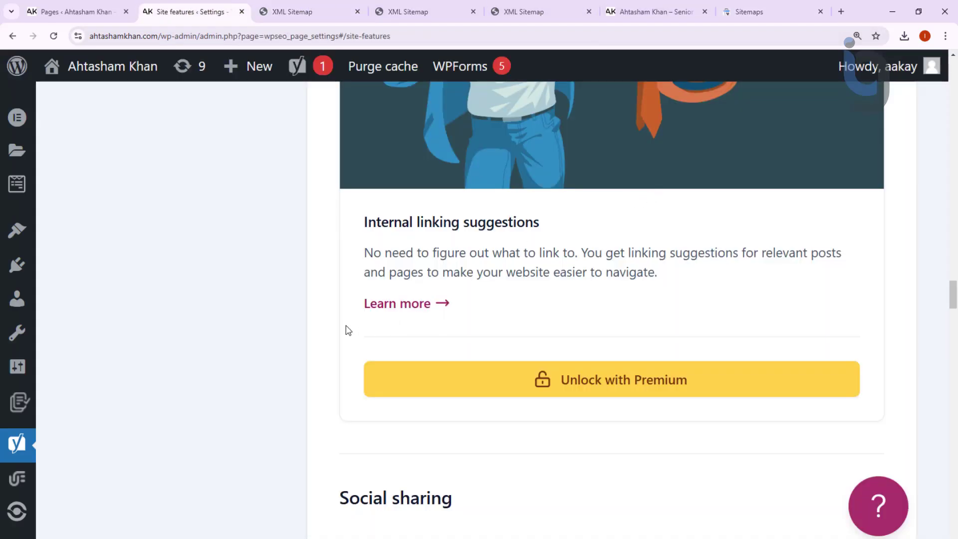
pyautogui.scroll(10, 359, 333)
pyautogui.scroll(2, 398, 321)
pyautogui.hotkey('ctrl', '-')
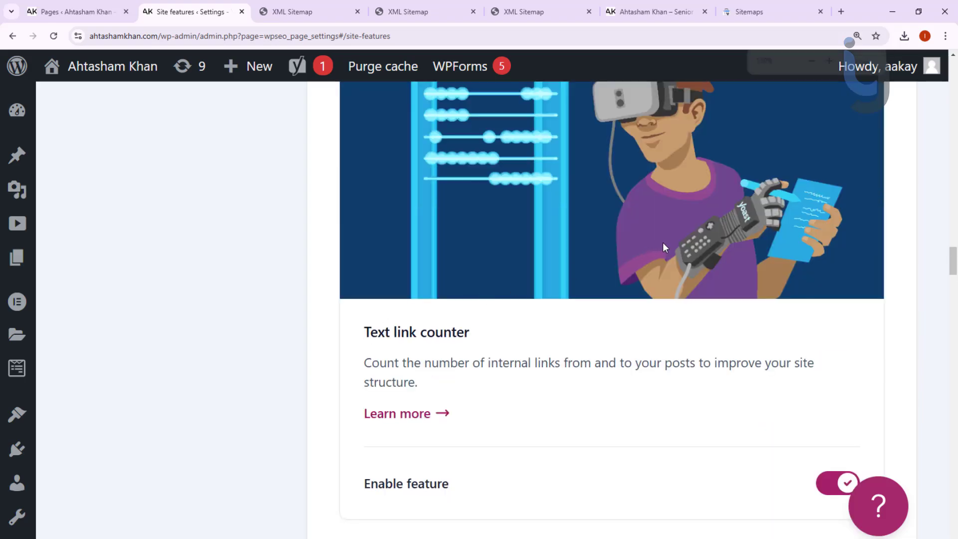
pyautogui.hotkey('ctrl', '-')
pyautogui.hotkey('ctrl', '-')
pyautogui.hotkey('ctrl', '-')
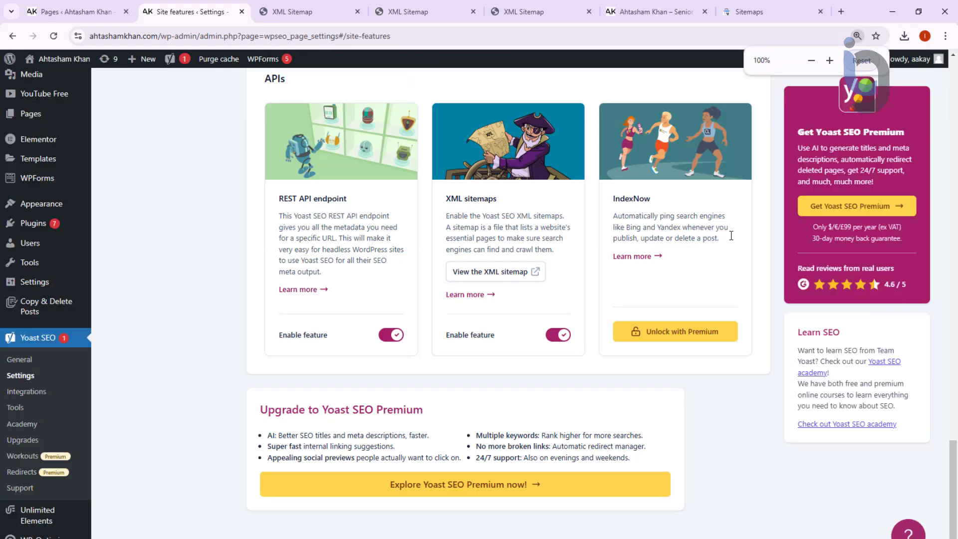
pyautogui.scroll(15, 753, 259)
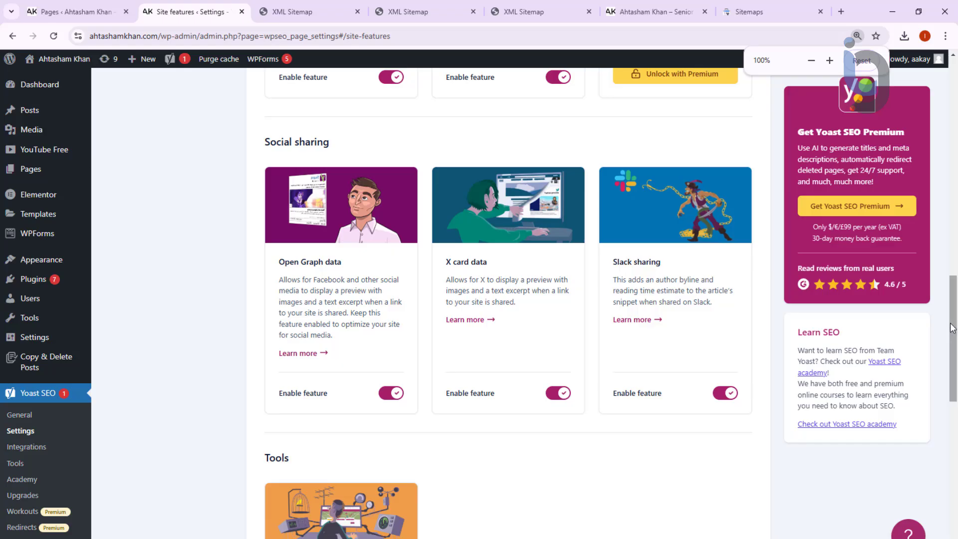
pyautogui.moveTo(950, 327); pyautogui.dragTo(952, 77)
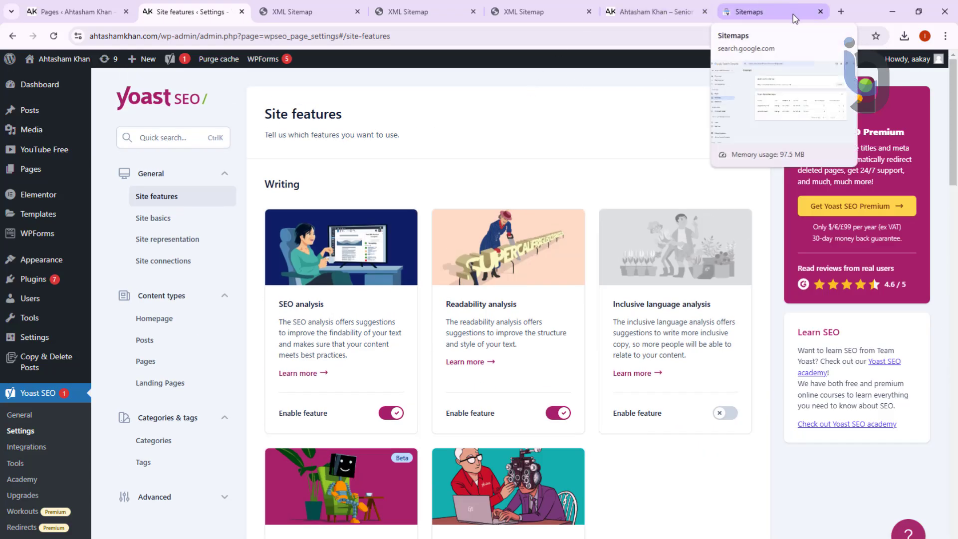
# Step: Search Google for "online sitemap generator" in a new browser tab and enlarge the results page
pyautogui.click(840, 13)
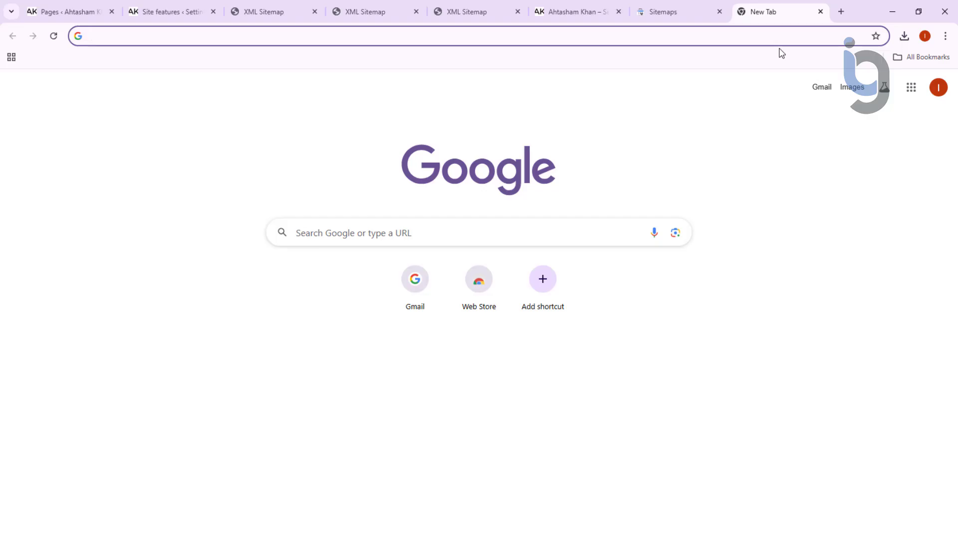
pyautogui.write('online')
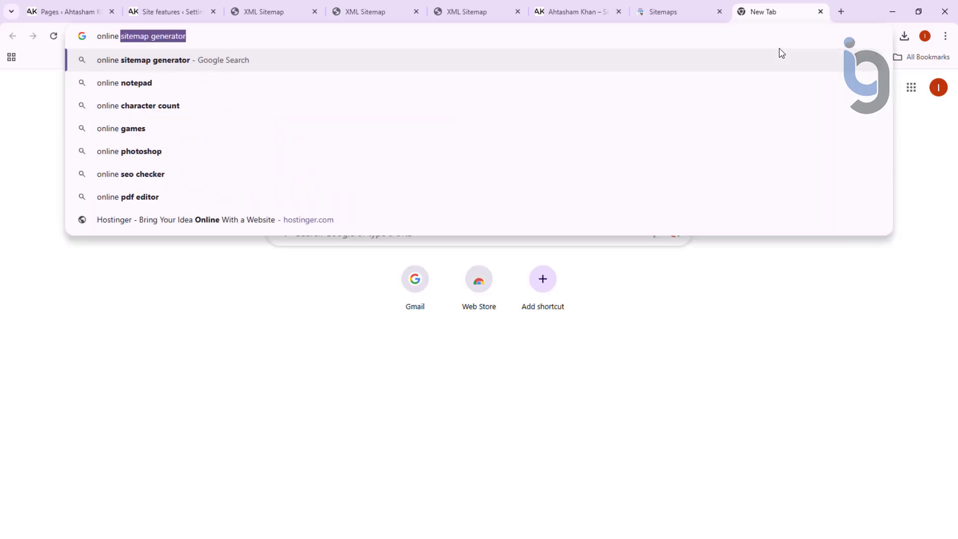
pyautogui.press('Return')
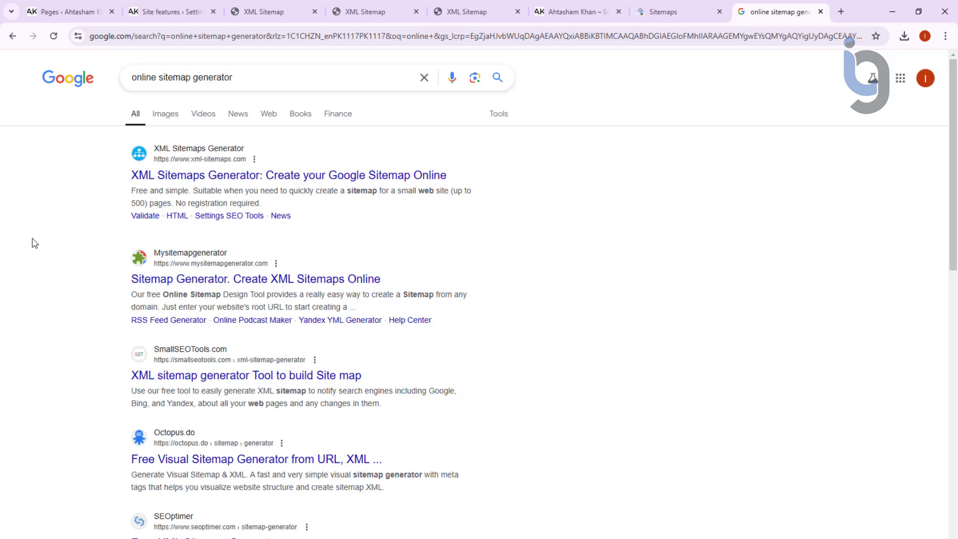
pyautogui.hotkey('ctrl', '+')
pyautogui.hotkey('ctrl', '+')
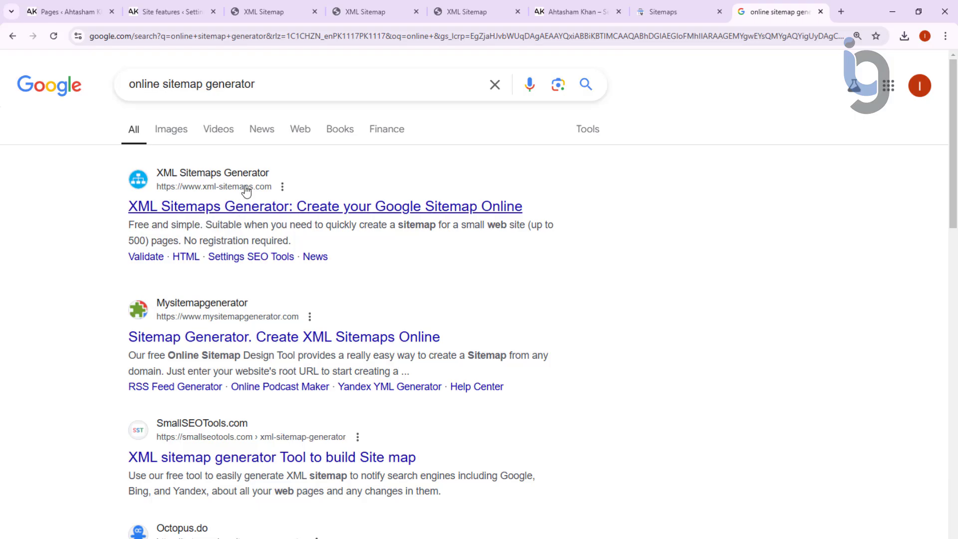
# Step: Open the XML-Sitemaps.com generator from the search results and copy the website's home URL from its open tab for use there
pyautogui.click(246, 208)
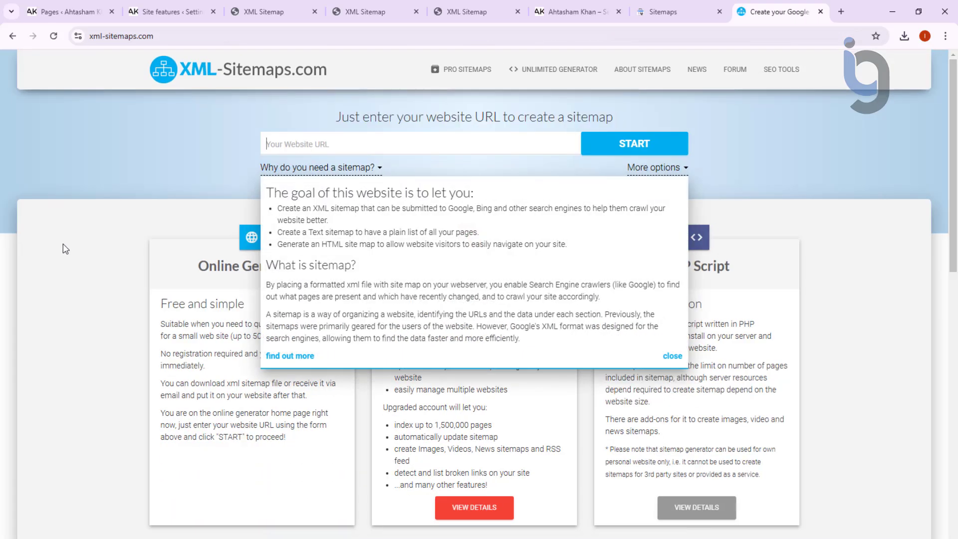
pyautogui.click(575, 6)
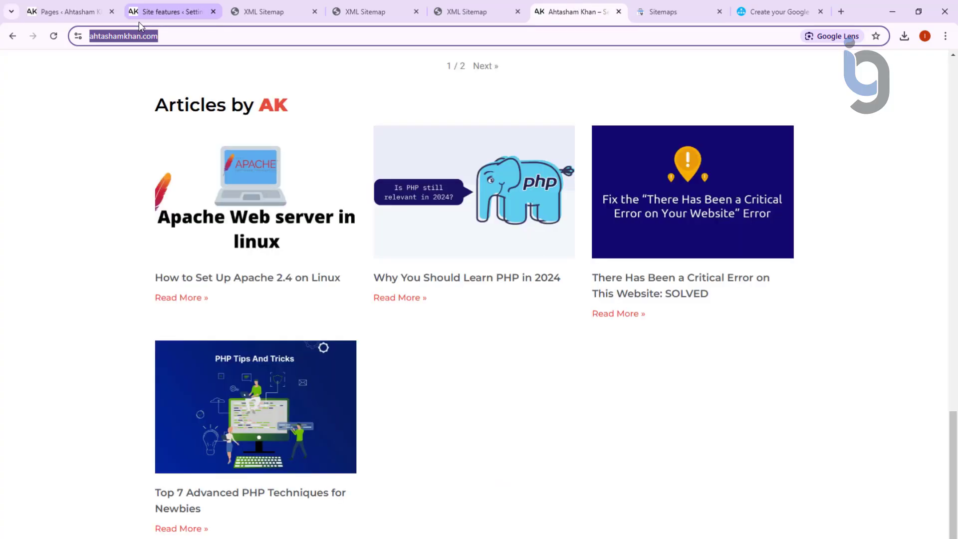
pyautogui.click(770, 10)
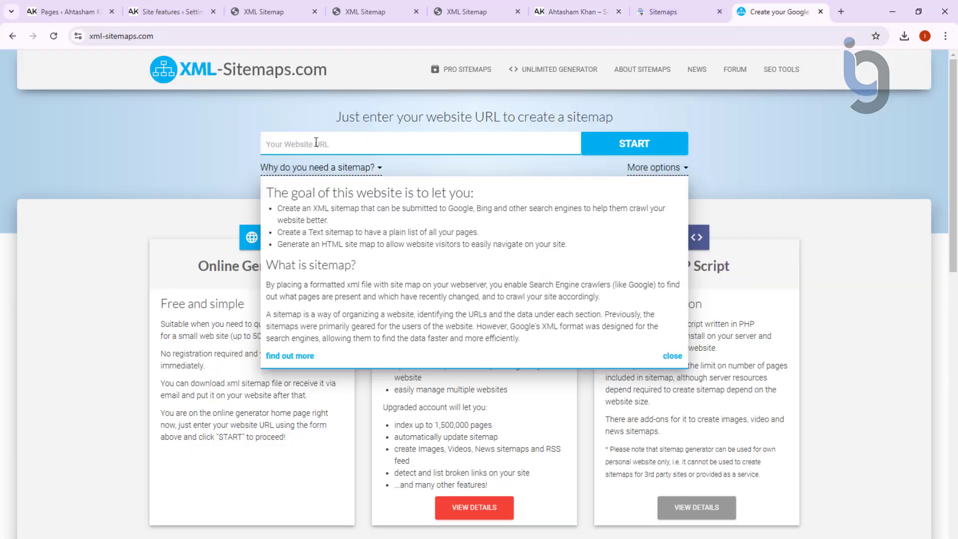
# Step: Generate a sitemap for the website's home URL and download the resulting XML sitemap file from its details page
pyautogui.click(317, 142)
pyautogui.write('https://ahtashamkhan.com/')
pyautogui.click(633, 145)
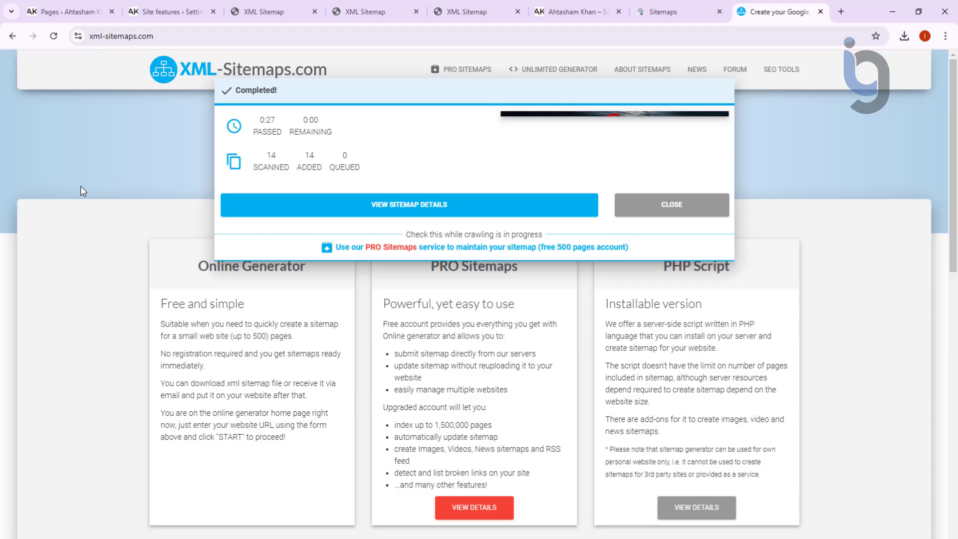
pyautogui.click(424, 212)
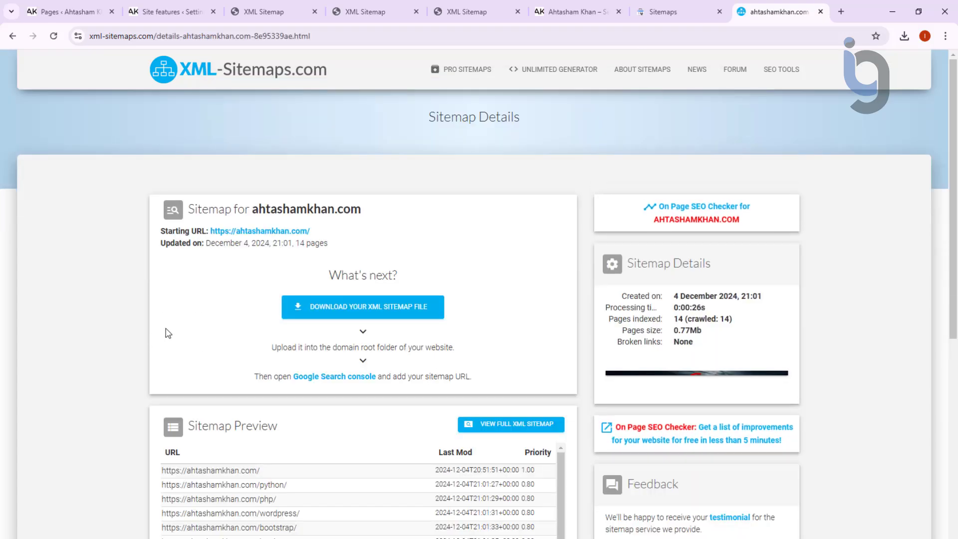
pyautogui.click(392, 312)
# Step: Examine the page and post URLs in the generated sitemap's preview and return to the submitted sitemaps in Google Search Console
pyautogui.scroll(-2, 138, 329)
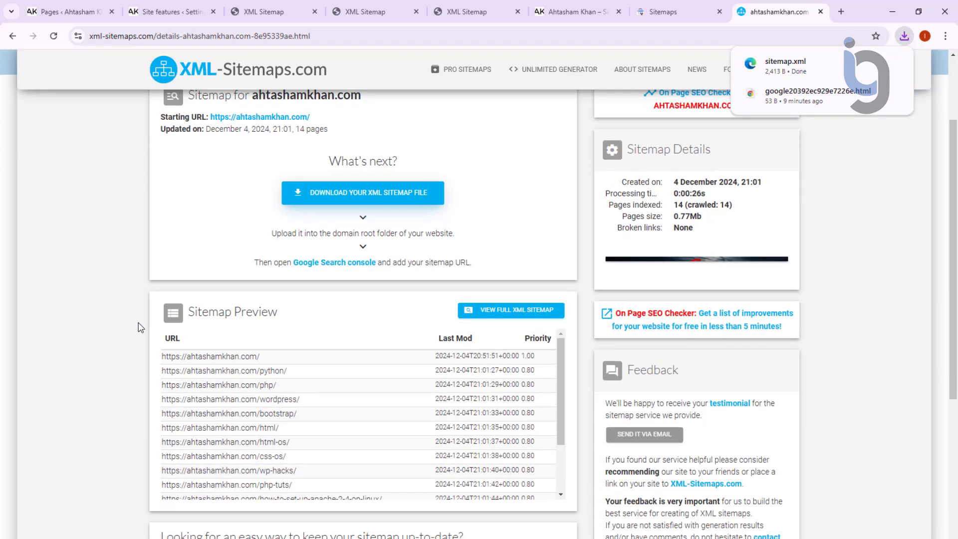
pyautogui.scroll(-1, 349, 320)
pyautogui.moveTo(558, 328); pyautogui.dragTo(558, 257)
pyautogui.scroll(-1, 263, 397)
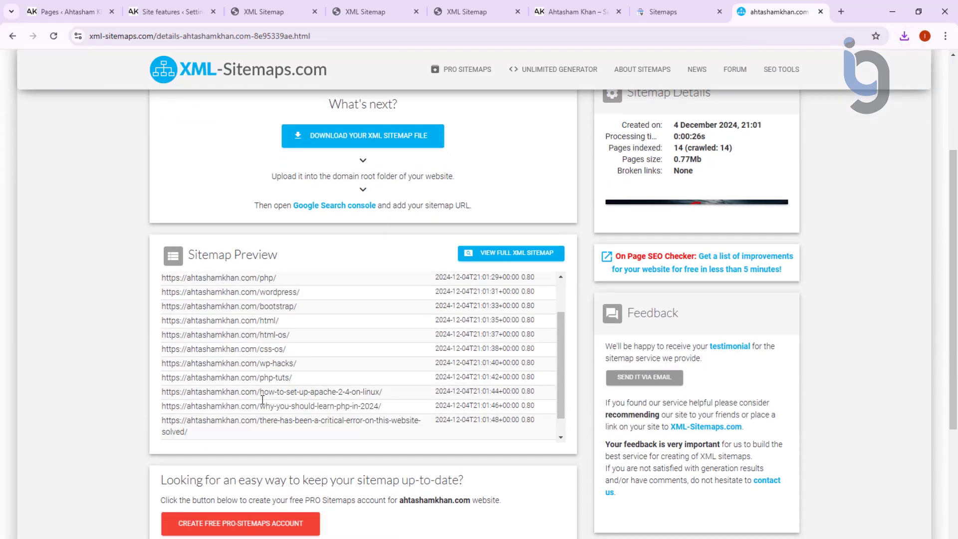
pyautogui.scroll(-2, 262, 399)
pyautogui.scroll(1, 263, 424)
pyautogui.scroll(-2, 264, 424)
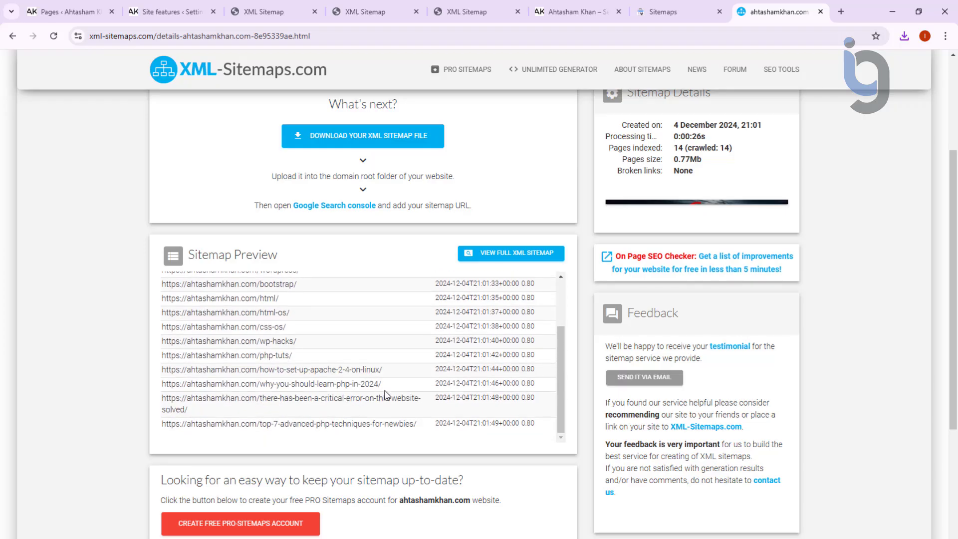
pyautogui.moveTo(382, 387); pyautogui.dragTo(208, 313)
pyautogui.click(306, 400)
pyautogui.scroll(2, 282, 388)
pyautogui.click(124, 360)
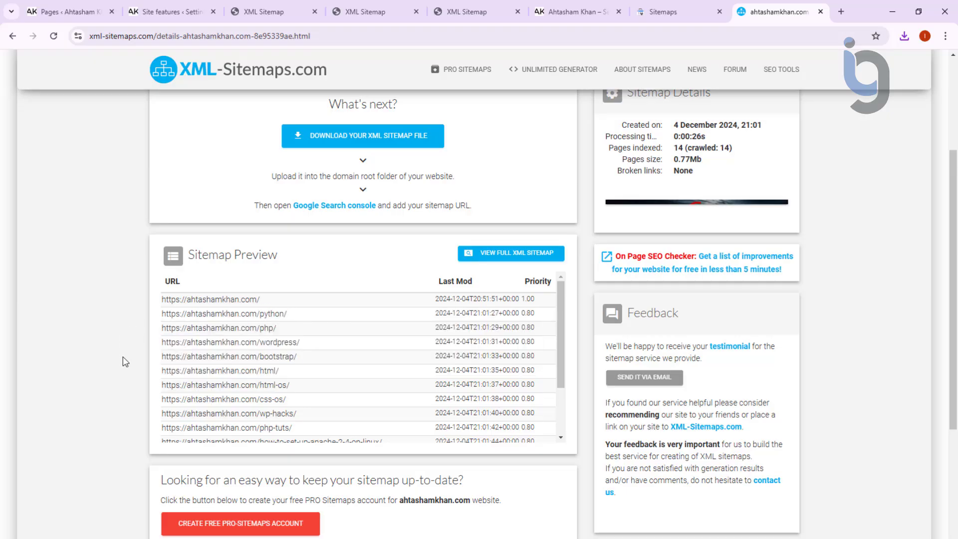
pyautogui.scroll(3, 114, 376)
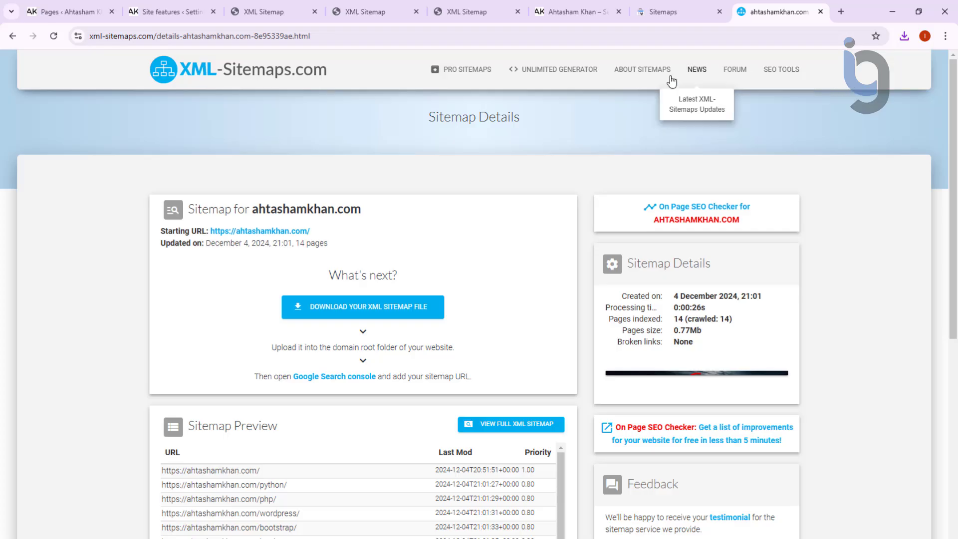
pyautogui.click(665, 11)
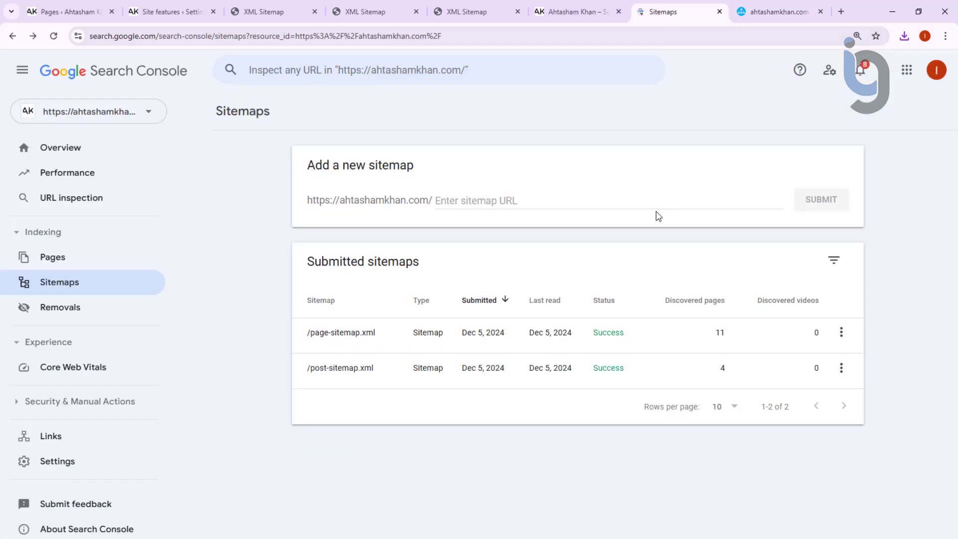